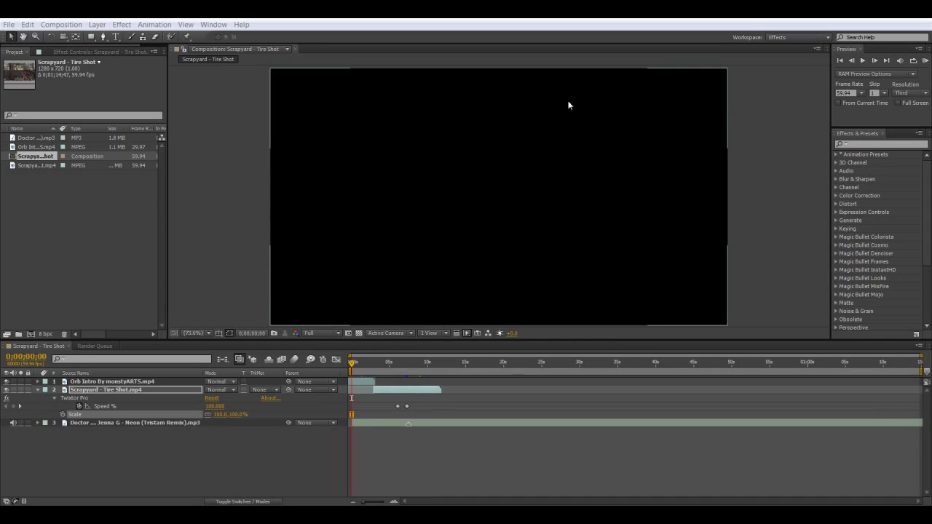
# - Scrub through the Orb intro clip at the start of the composition to examine how its logo fades in and out
pyautogui.moveTo(359, 364)
pyautogui.mouseDown()
pyautogui.moveTo(373, 372)
pyautogui.moveTo(362, 359)
pyautogui.moveTo(377, 363)
pyautogui.moveTo(352, 361)
pyautogui.mouseUp()
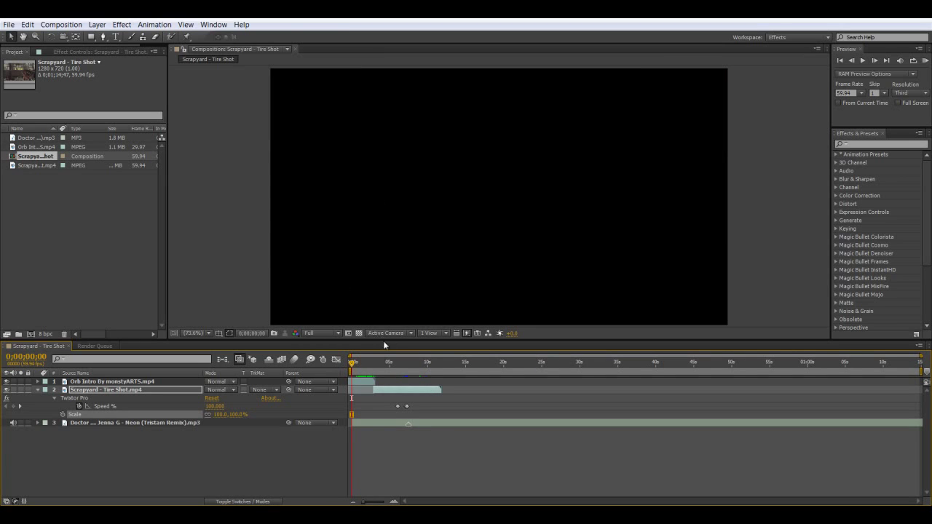
pyautogui.click(371, 363)
pyautogui.moveTo(370, 360); pyautogui.dragTo(367, 333)
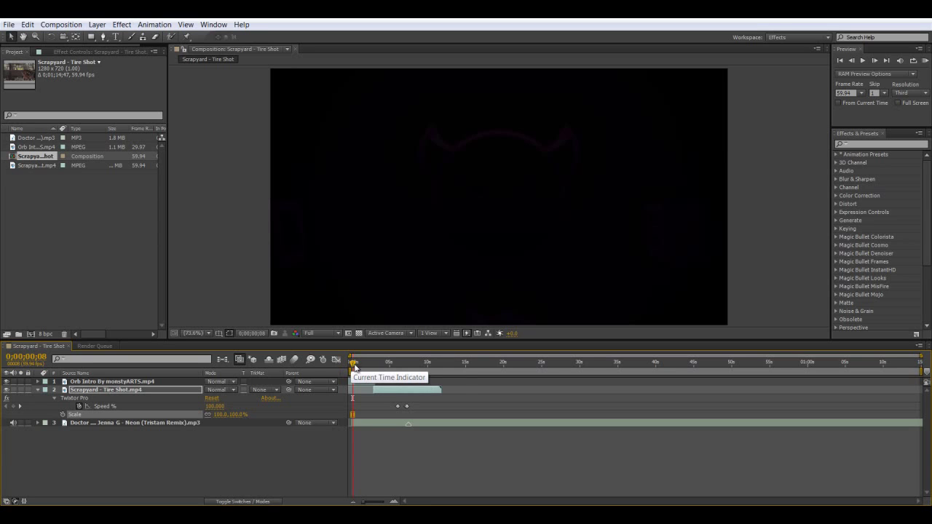
pyautogui.moveTo(360, 359)
pyautogui.mouseDown()
pyautogui.moveTo(373, 360)
pyautogui.moveTo(356, 354)
pyautogui.mouseUp()
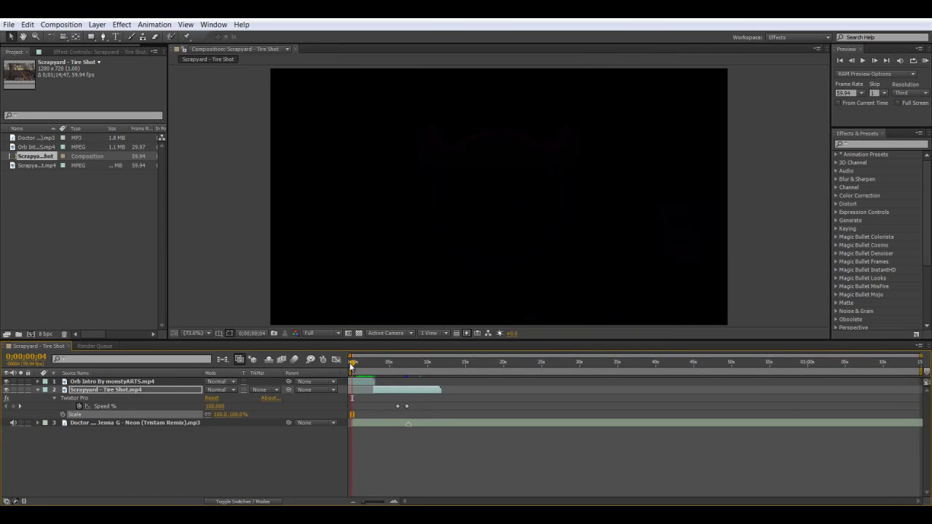
pyautogui.moveTo(351, 364)
pyautogui.mouseDown()
pyautogui.moveTo(373, 370)
pyautogui.moveTo(366, 366)
pyautogui.mouseUp()
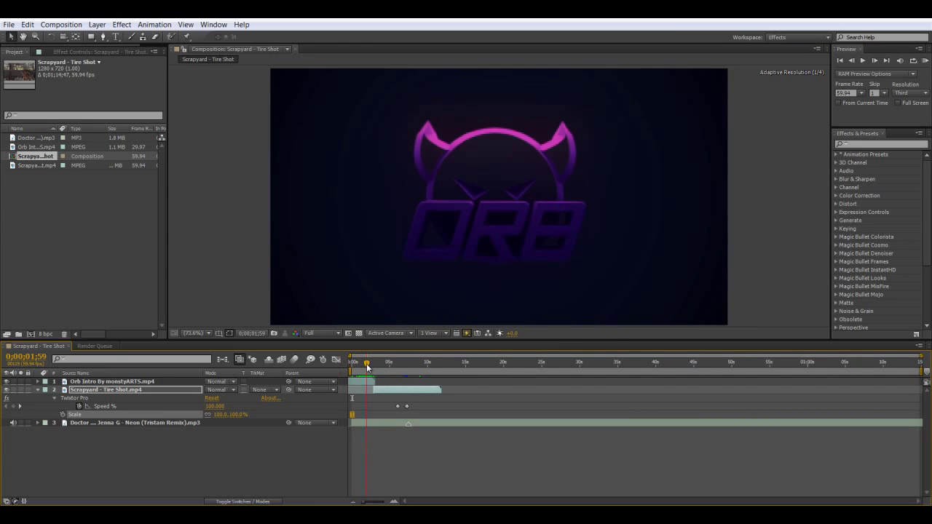
pyautogui.moveTo(367, 368); pyautogui.dragTo(357, 362)
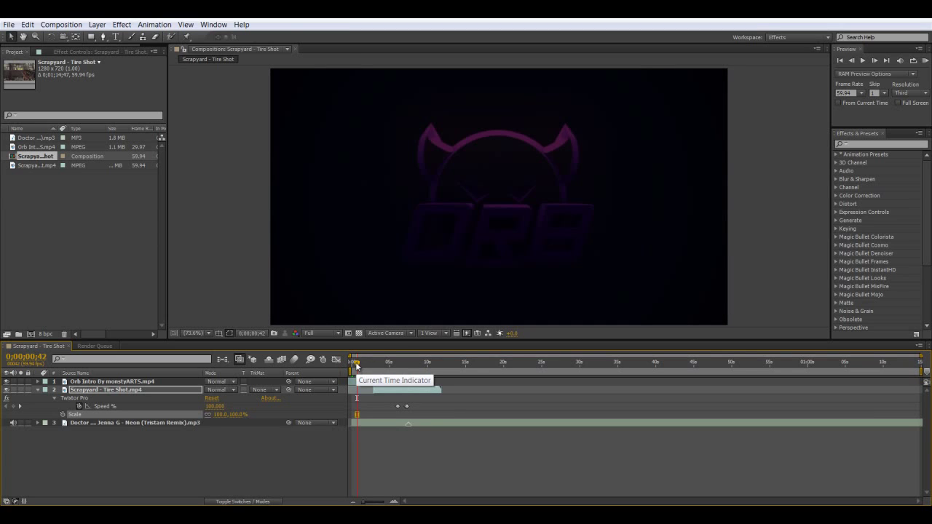
pyautogui.moveTo(356, 366); pyautogui.dragTo(371, 365)
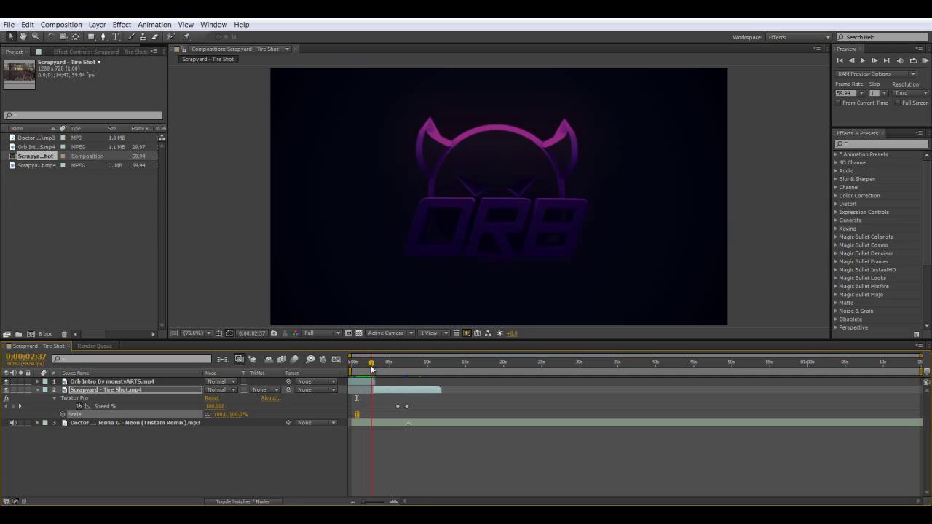
pyautogui.moveTo(370, 364); pyautogui.dragTo(360, 361)
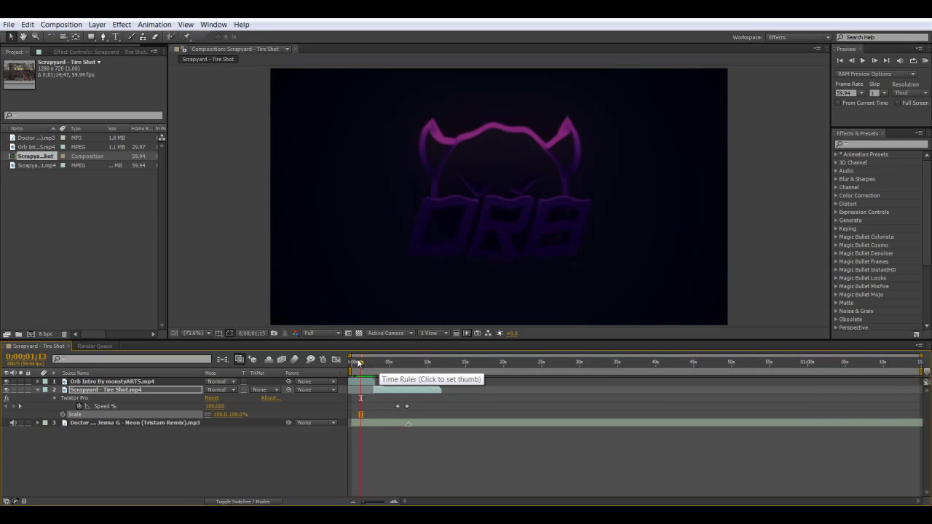
pyautogui.click(357, 364)
pyautogui.moveTo(359, 365); pyautogui.dragTo(368, 371)
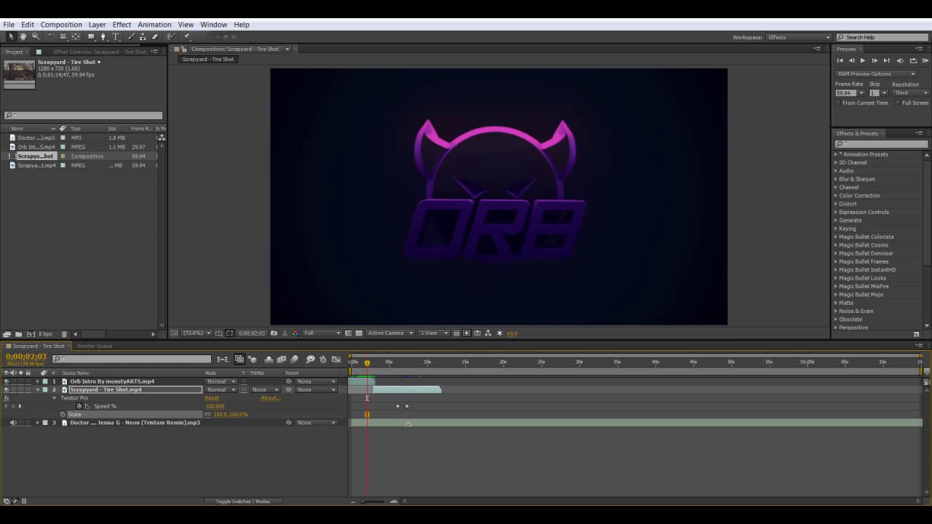
# - RAM preview the composition to check the cut from the intro to the gameplay clip and its slow-motion timing
pyautogui.click(925, 61)
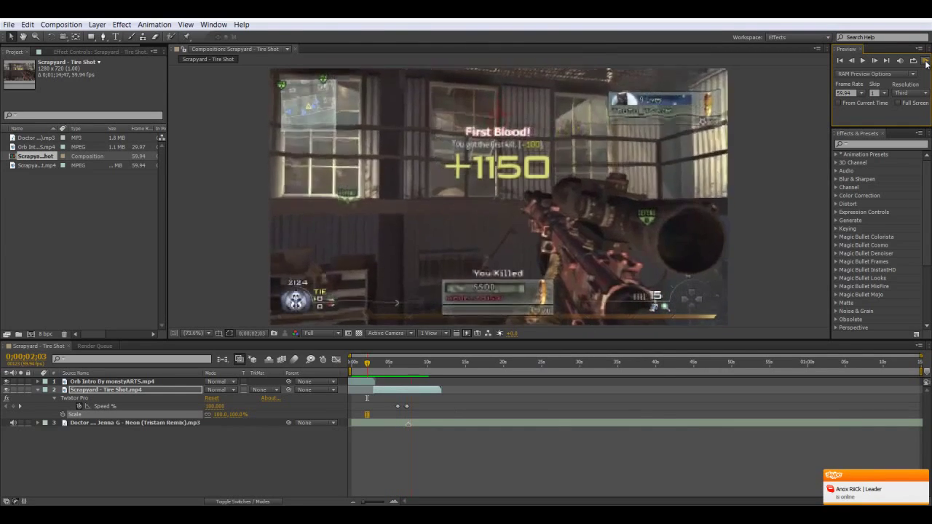
pyautogui.click(927, 64)
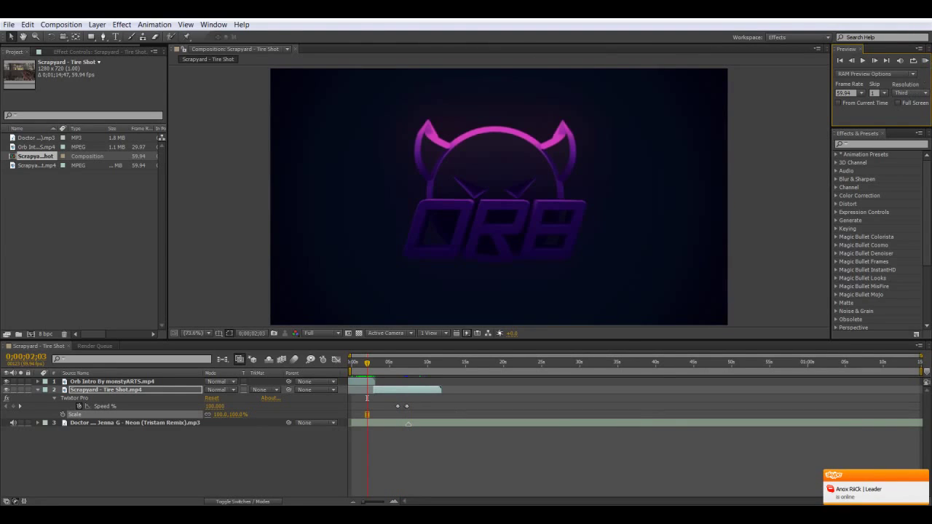
pyautogui.click(927, 63)
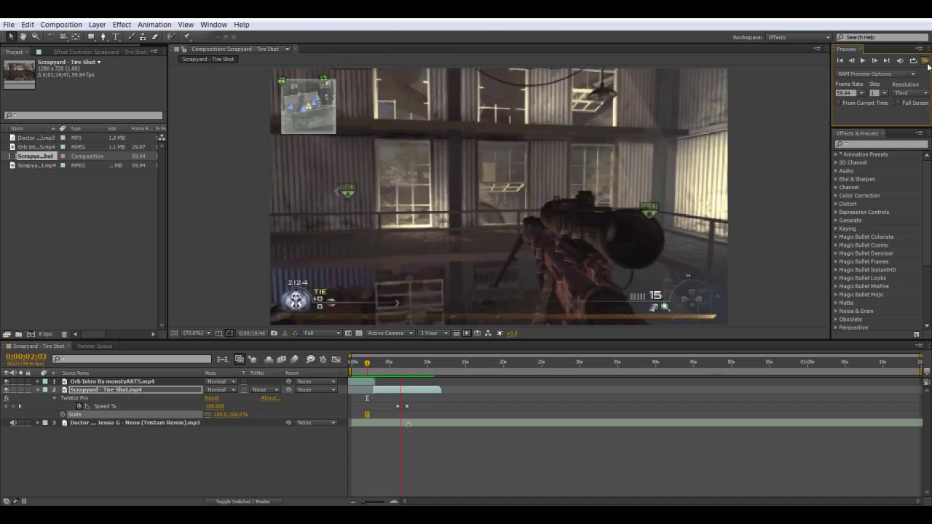
pyautogui.click(927, 64)
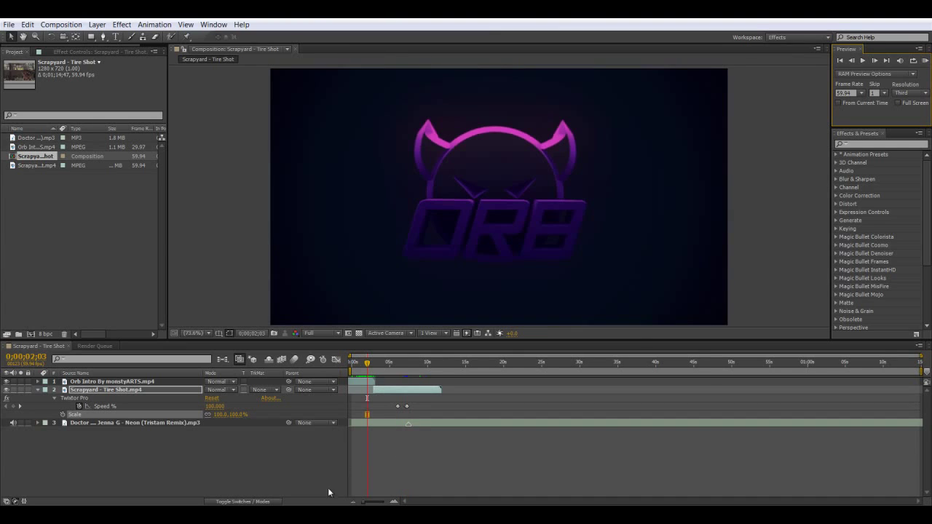
# - Shift the Scrapyard - Tire Shot layer so it starts where the Orb intro layer ends, and preview the result
pyautogui.moveTo(364, 502); pyautogui.dragTo(381, 501)
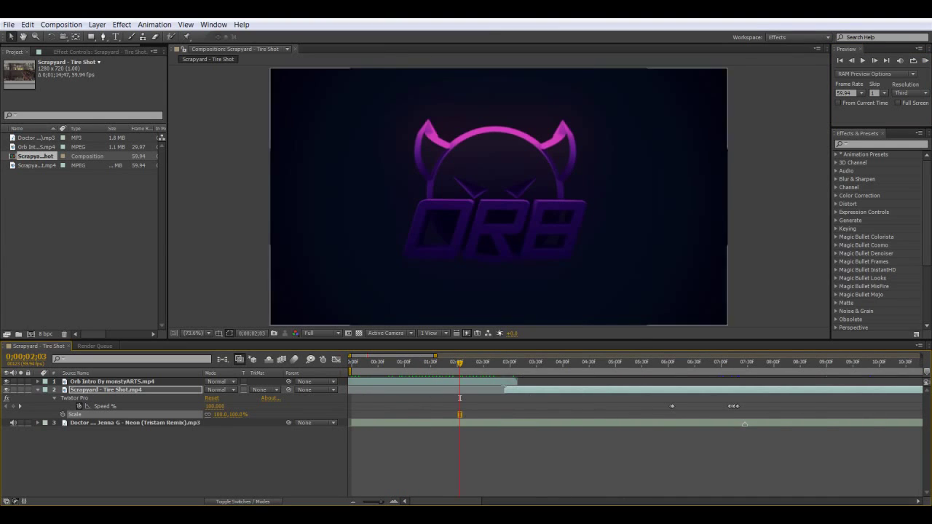
pyautogui.moveTo(508, 392); pyautogui.dragTo(520, 392)
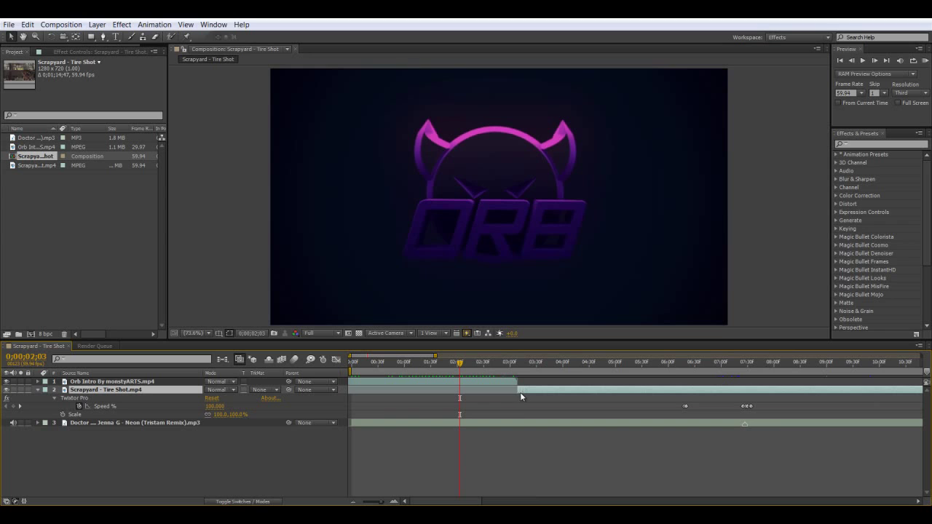
pyautogui.click(925, 61)
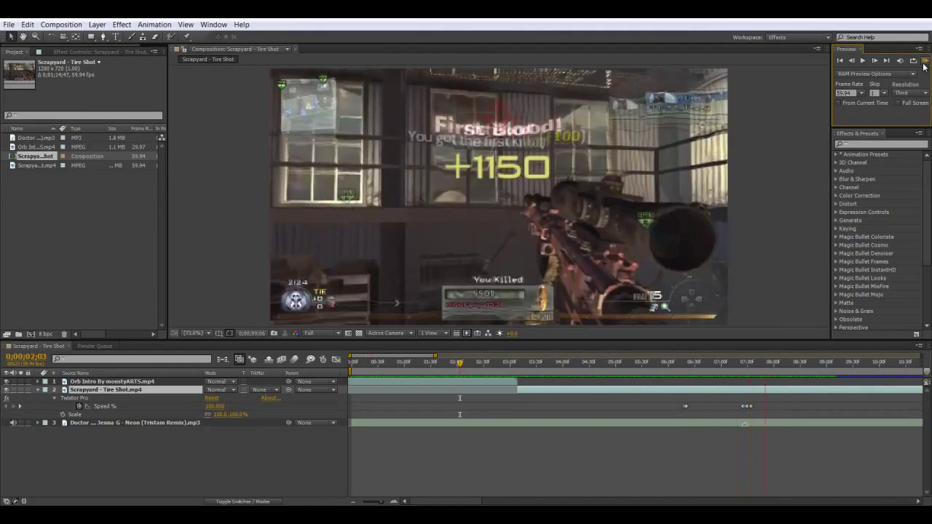
# - Try a Bulge effect on the Scrapyard - Tire Shot layer at 0;00;07;34, dragging its radius larger, and delete the effect
pyautogui.click(366, 502)
pyautogui.moveTo(365, 363); pyautogui.dragTo(406, 379)
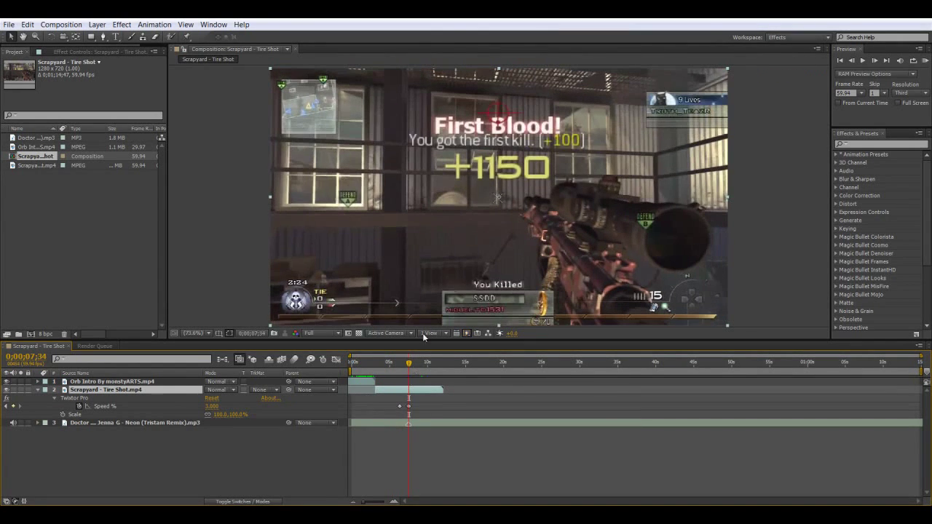
pyautogui.click(855, 144)
pyautogui.write('bulge')
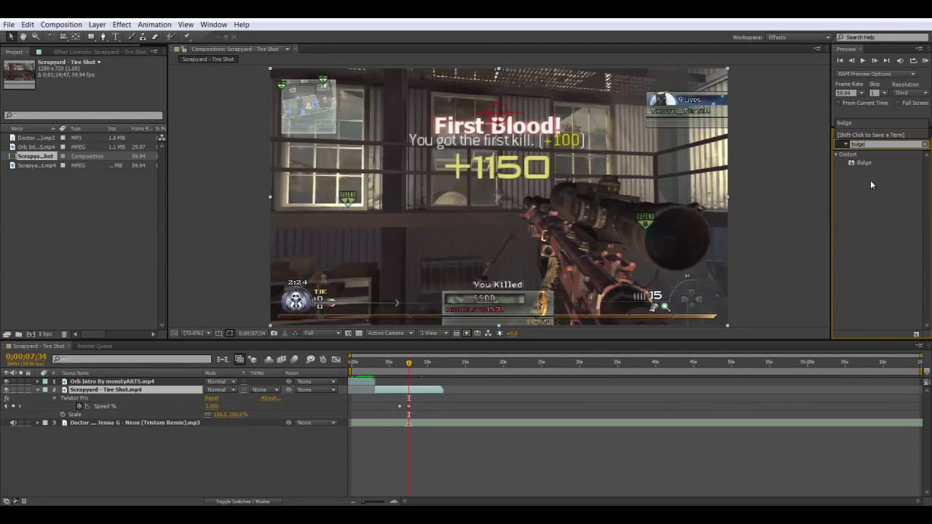
pyautogui.click(865, 163)
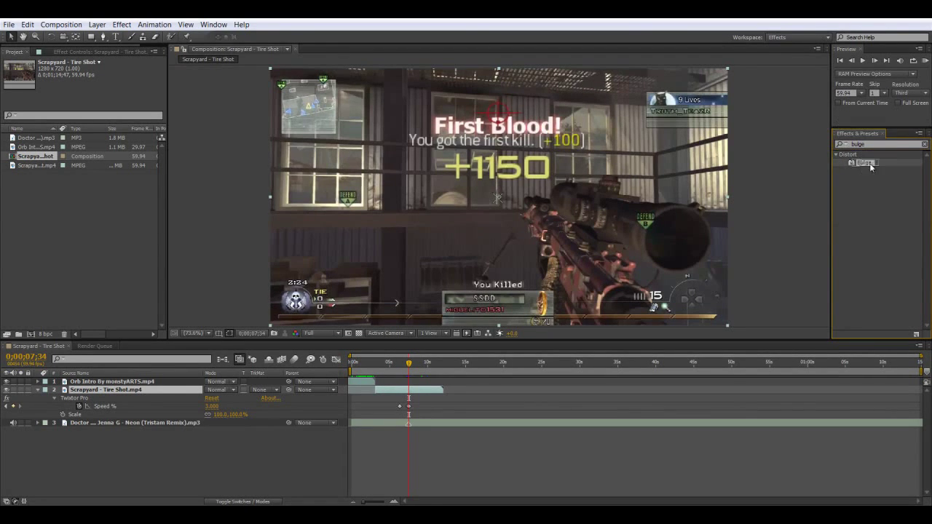
pyautogui.moveTo(895, 144); pyautogui.dragTo(424, 386)
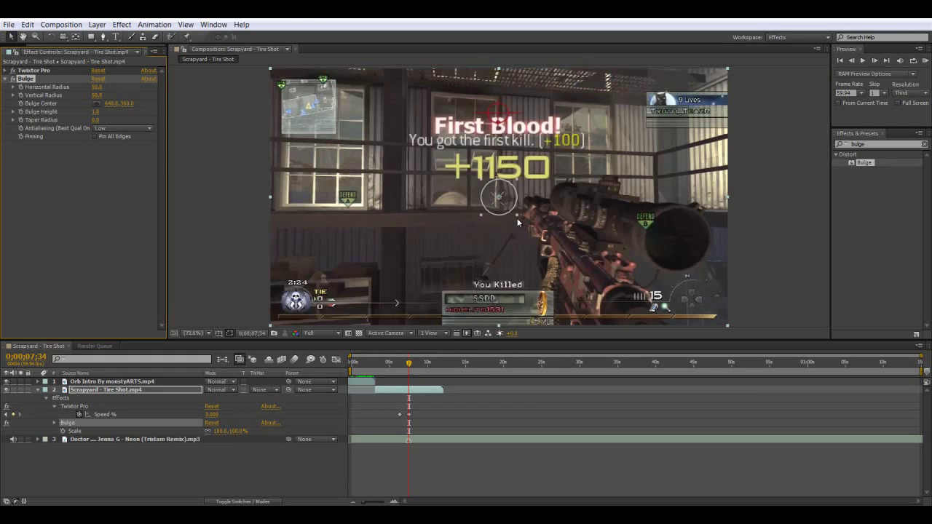
pyautogui.moveTo(519, 218); pyautogui.dragTo(609, 212)
pyautogui.press('Delete')
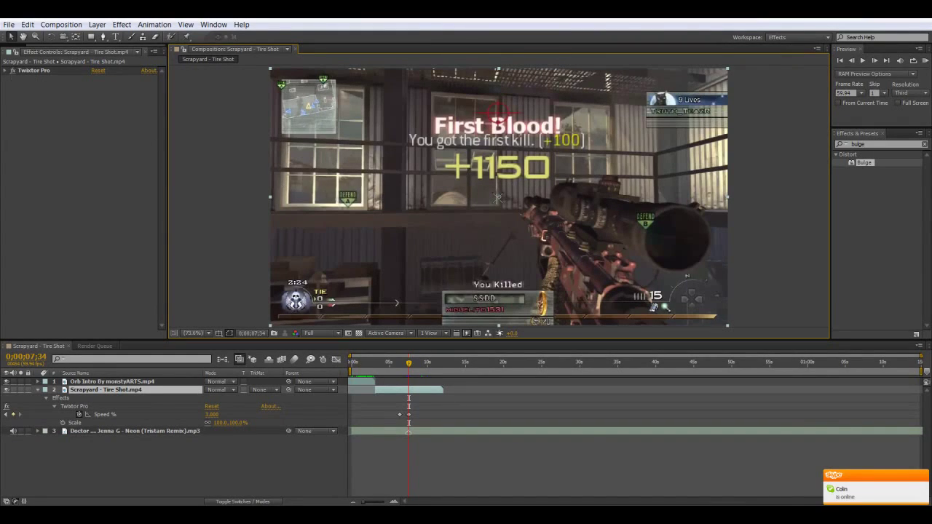
pyautogui.click(924, 477)
# - Find the Optics Compensation effect and apply it to the Scrapyard - Tire Shot layer
pyautogui.click(879, 144)
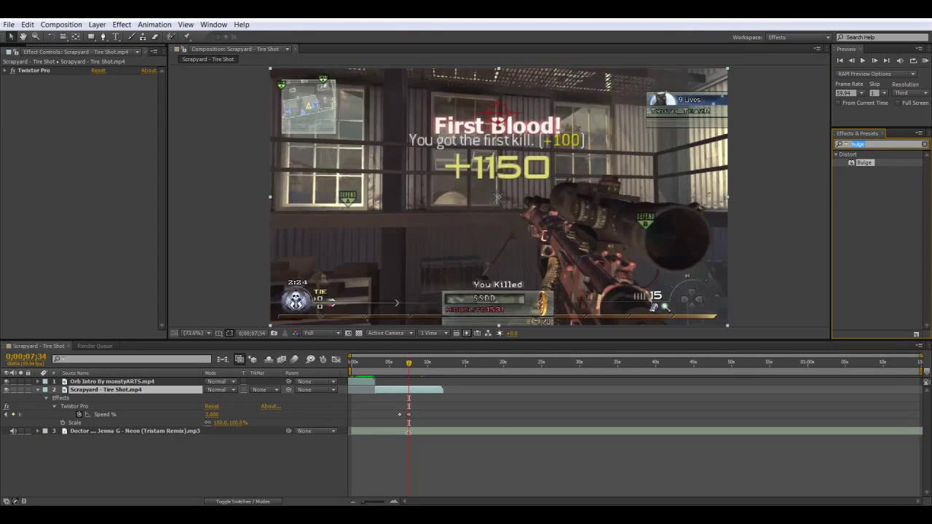
pyautogui.write('op')
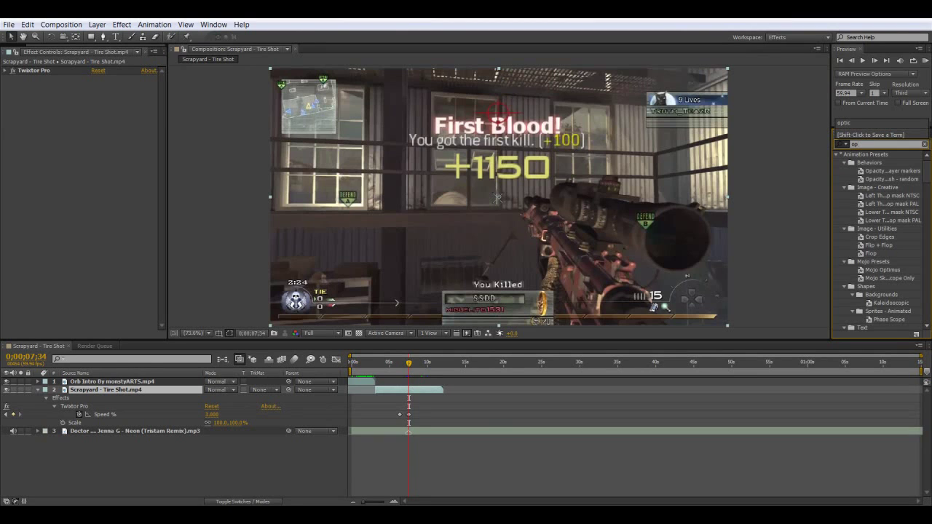
pyautogui.write('tic')
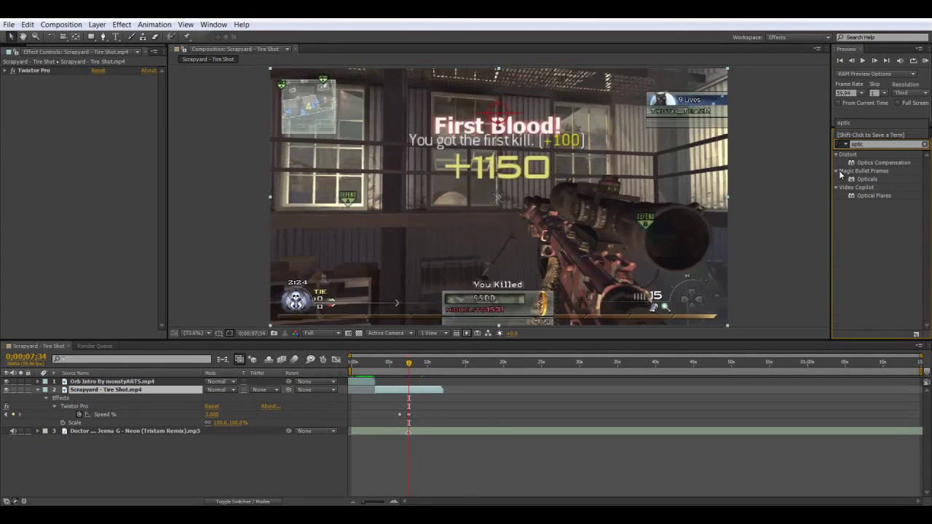
pyautogui.click(883, 162)
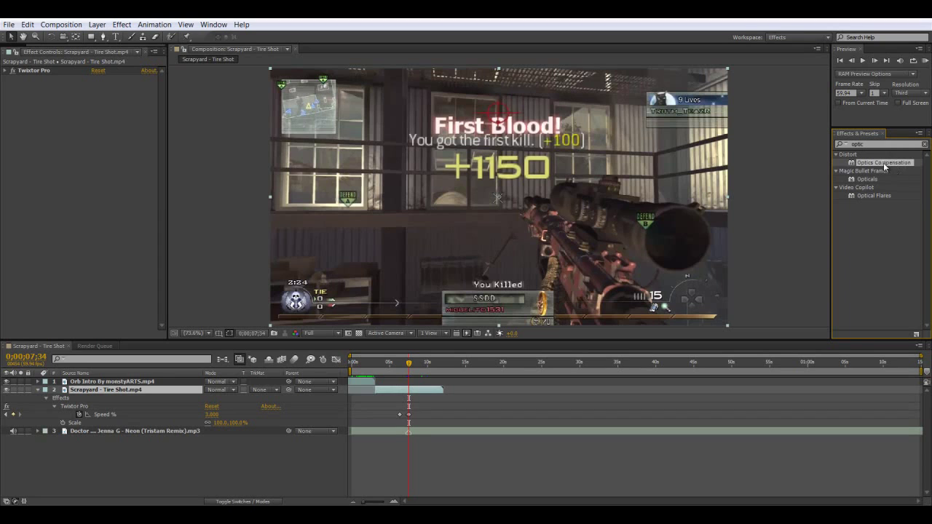
pyautogui.moveTo(884, 163); pyautogui.dragTo(481, 386)
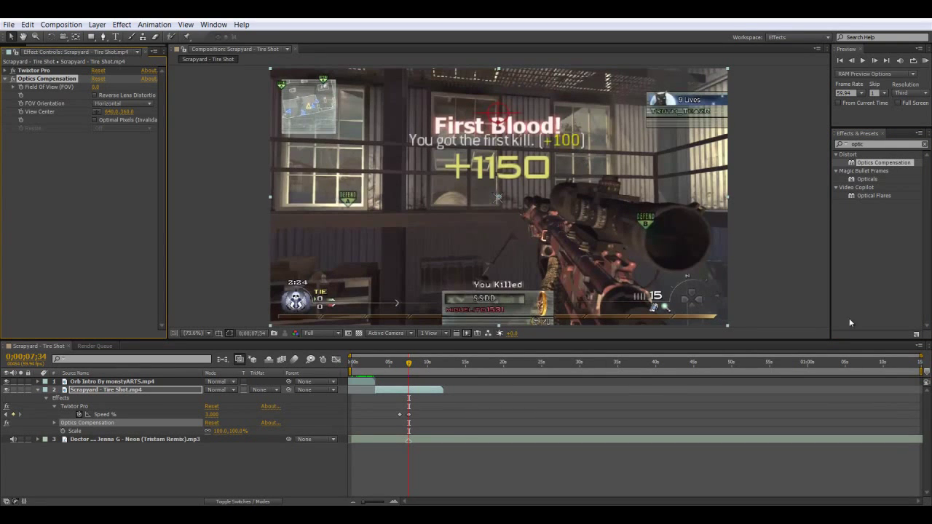
# - Try different Field Of View amounts in Optics Compensation with Reverse Lens Distortion on and off, and undo the distortion
pyautogui.click(94, 94)
pyautogui.moveTo(95, 87); pyautogui.dragTo(153, 84)
pyautogui.moveTo(783, 113); pyautogui.dragTo(1, 175)
pyautogui.click(95, 96)
pyautogui.moveTo(100, 87)
pyautogui.mouseDown()
pyautogui.moveTo(195, 87)
pyautogui.moveTo(98, 86)
pyautogui.mouseUp()
pyautogui.moveTo(381, 172); pyautogui.dragTo(652, 247)
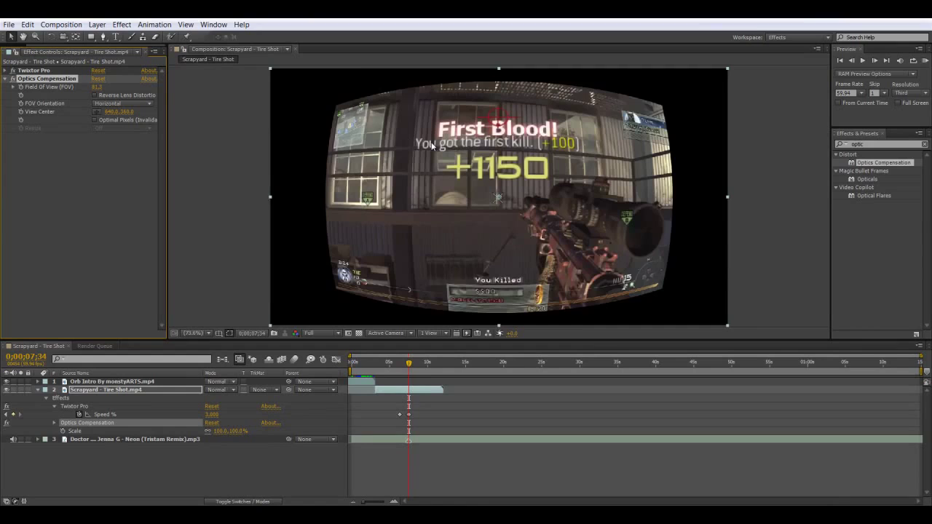
pyautogui.hotkey('ctrl', 'z')
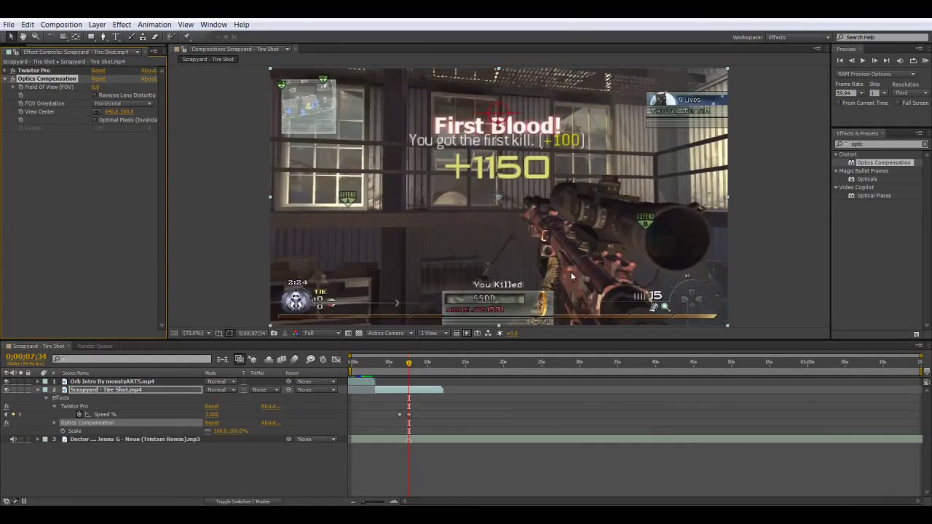
# - Step frame by frame between 0;00;07;32 and 0;00;07;34 to examine where the kill shot lands
pyautogui.press('pageup')
pyautogui.press('pageup')
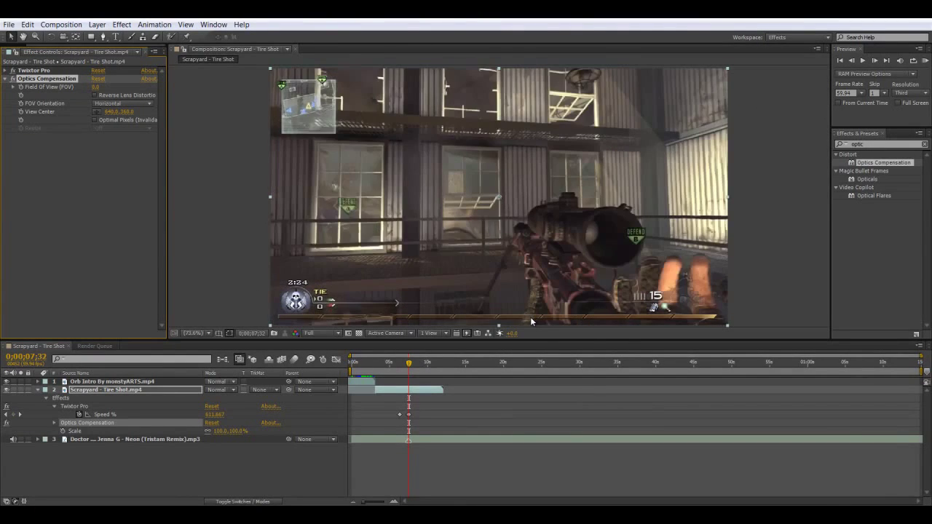
pyautogui.press('pagedown')
pyautogui.press('pagedown')
pyautogui.press('pageup')
pyautogui.press('pageup')
pyautogui.press('pagedown')
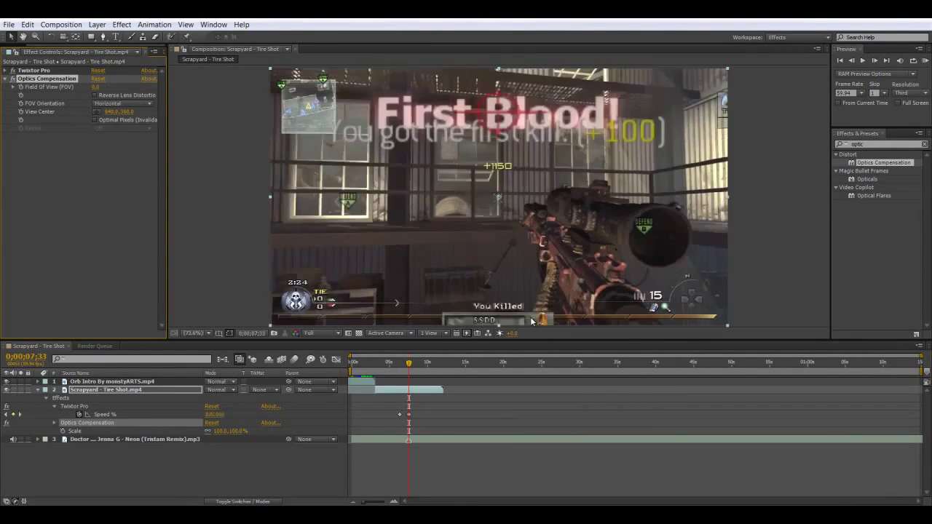
pyautogui.press('pageup')
pyautogui.press('pagedown')
# - Place the playhead at 0;00;07;33, the frame where the First Blood! text starts to appear in the gameplay clip
pyautogui.press('Home')
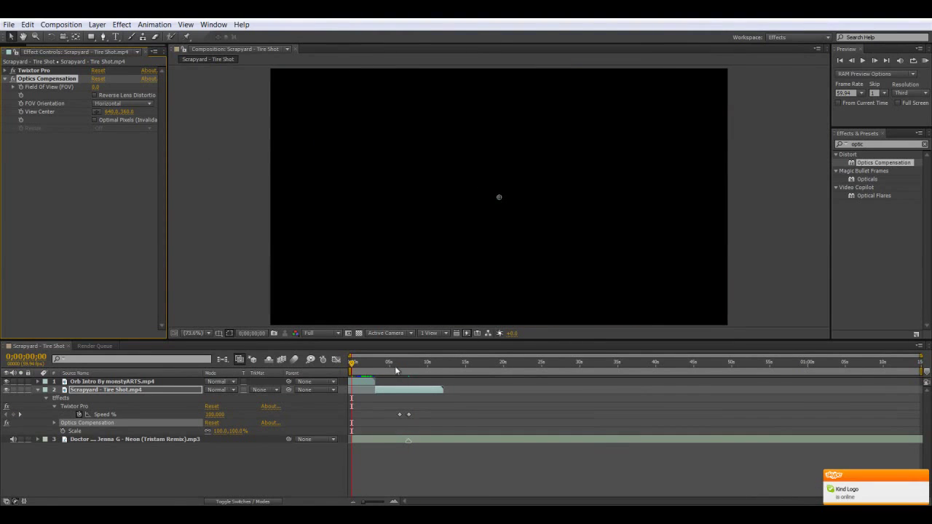
pyautogui.click(409, 364)
pyautogui.press('Home')
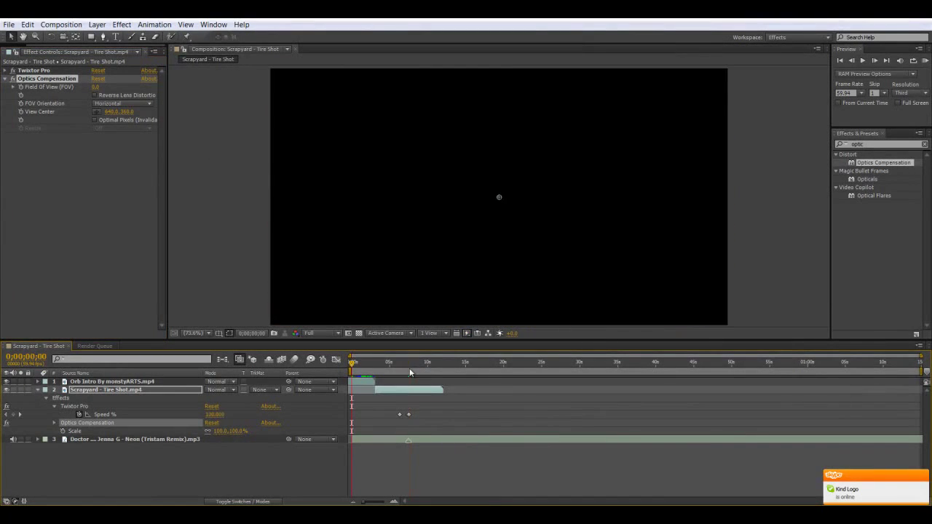
pyautogui.click(409, 365)
pyautogui.click(409, 364)
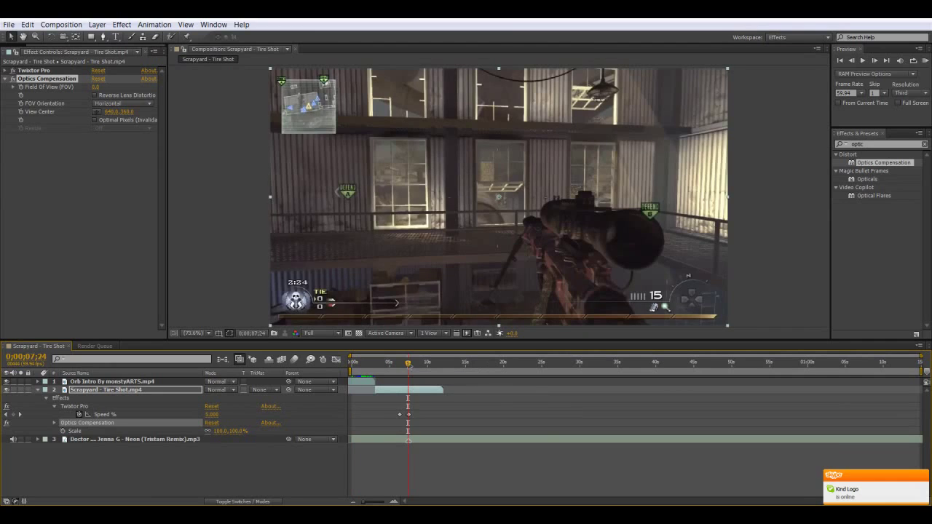
pyautogui.click(411, 365)
pyautogui.press('pageup')
pyautogui.press('pageup')
pyautogui.press('pageup')
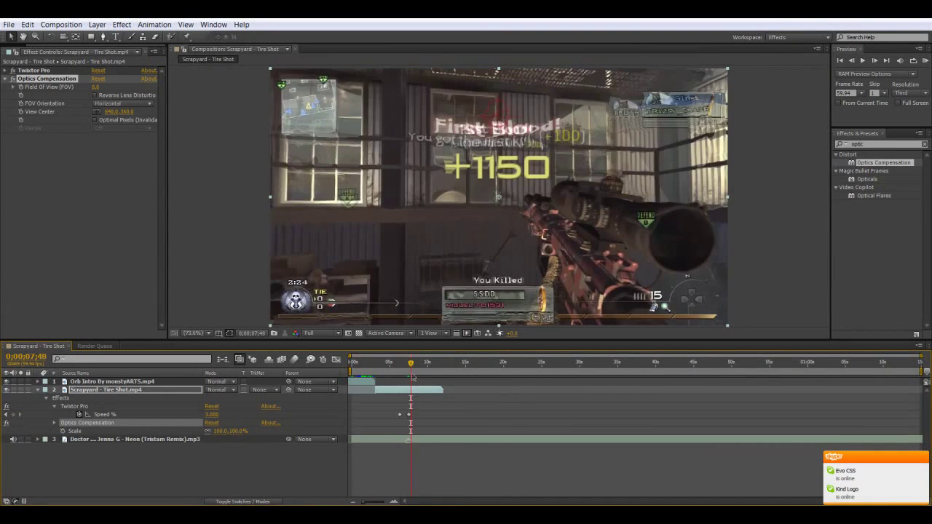
pyautogui.moveTo(412, 376); pyautogui.dragTo(410, 376)
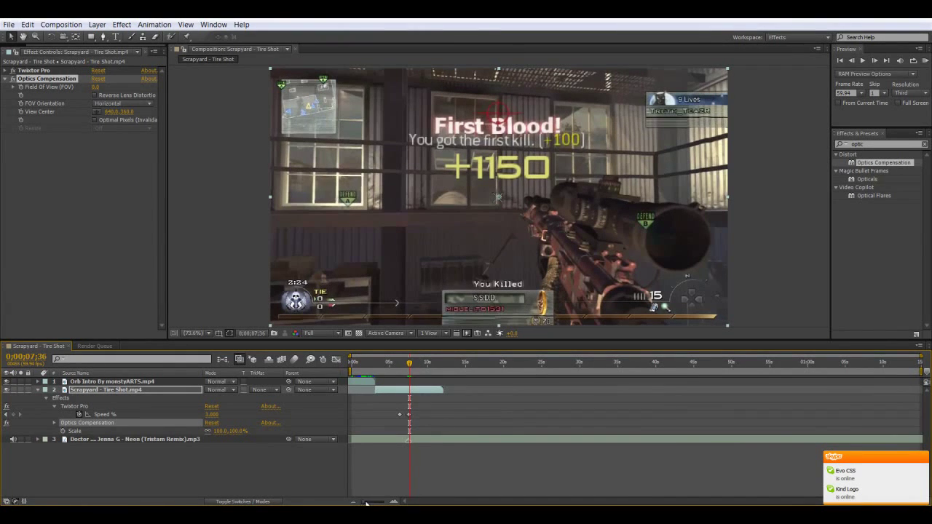
pyautogui.moveTo(364, 501); pyautogui.dragTo(371, 503)
pyautogui.press('pageup')
pyautogui.press('pageup')
pyautogui.press('pageup')
pyautogui.press('pageup')
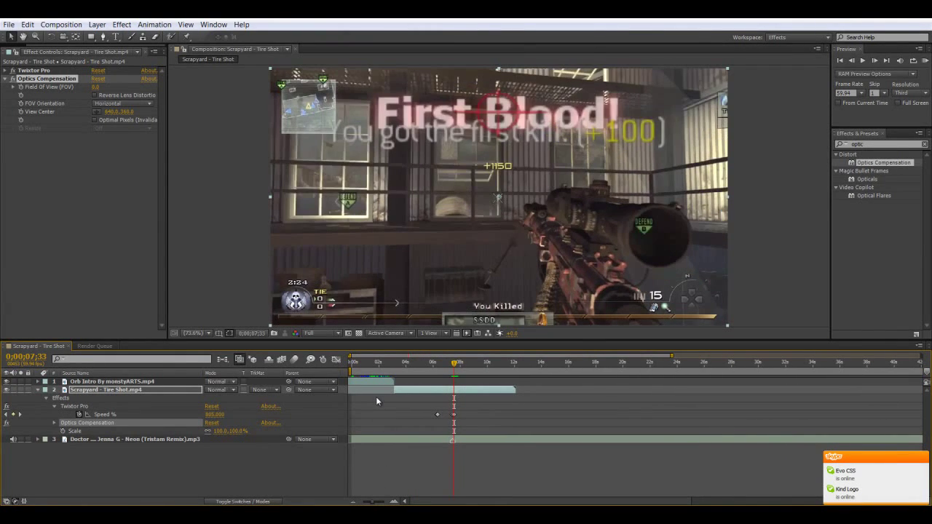
# - Start keyframing the Optics Compensation Field Of View at 0;00;07;32 and show only the gameplay layer's keyframed properties
pyautogui.click(22, 88)
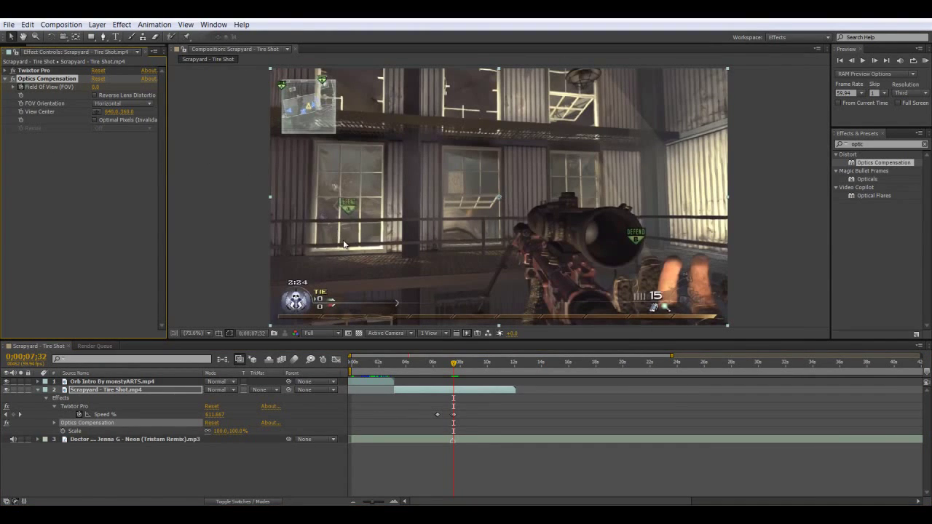
pyautogui.press('u')
pyautogui.press('u')
pyautogui.press('u')
pyautogui.press('u')
pyautogui.press('u')
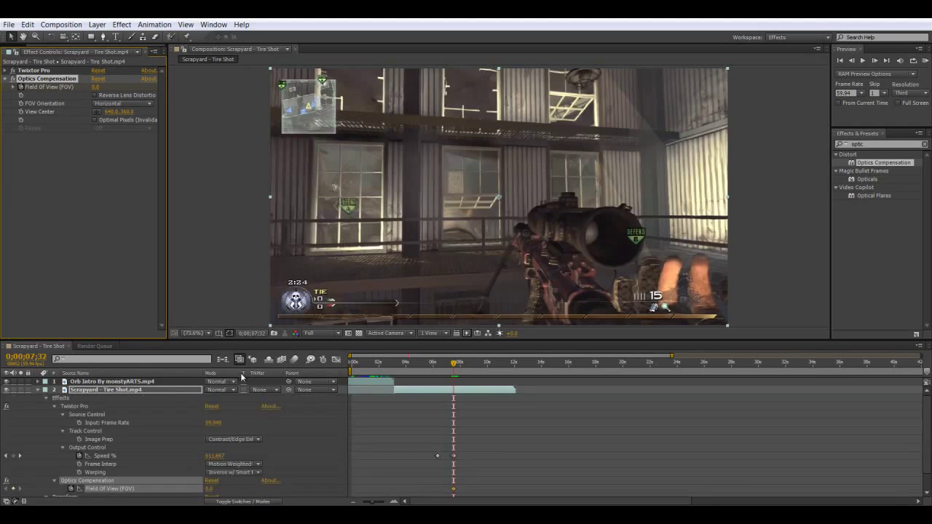
pyautogui.press('u')
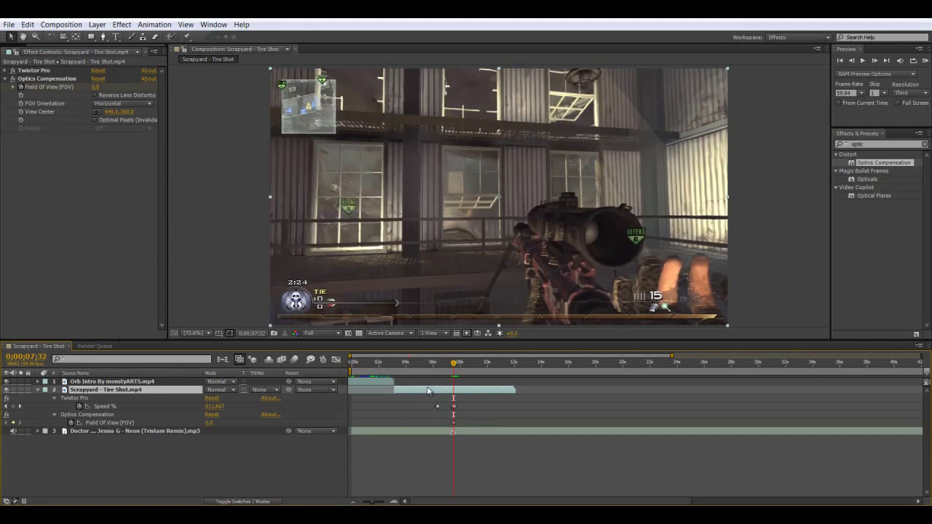
# - Two frames on, at 0;00;07;34, set the Optics Compensation Field Of View to 74
pyautogui.press('pagedown')
pyautogui.press('pagedown')
pyautogui.moveTo(210, 423); pyautogui.dragTo(255, 423)
pyautogui.click(211, 423)
pyautogui.click(210, 422)
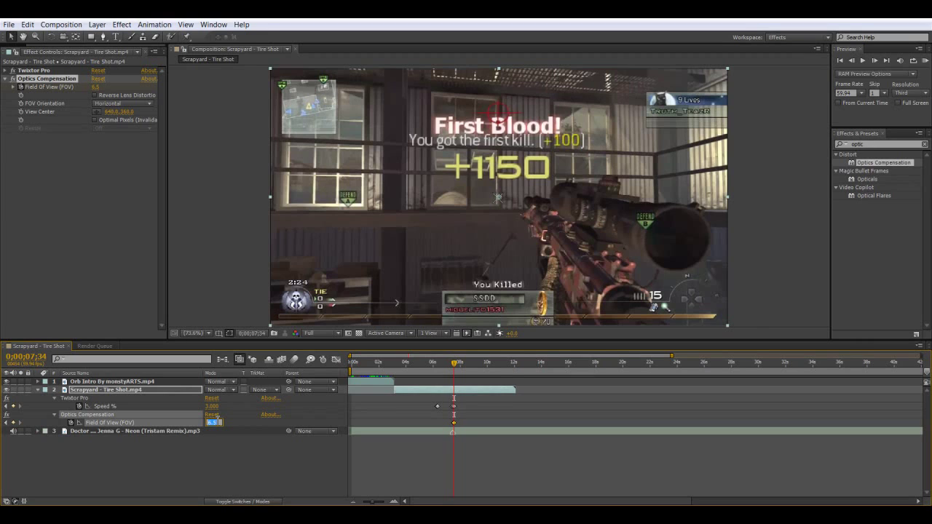
pyautogui.press('Return')
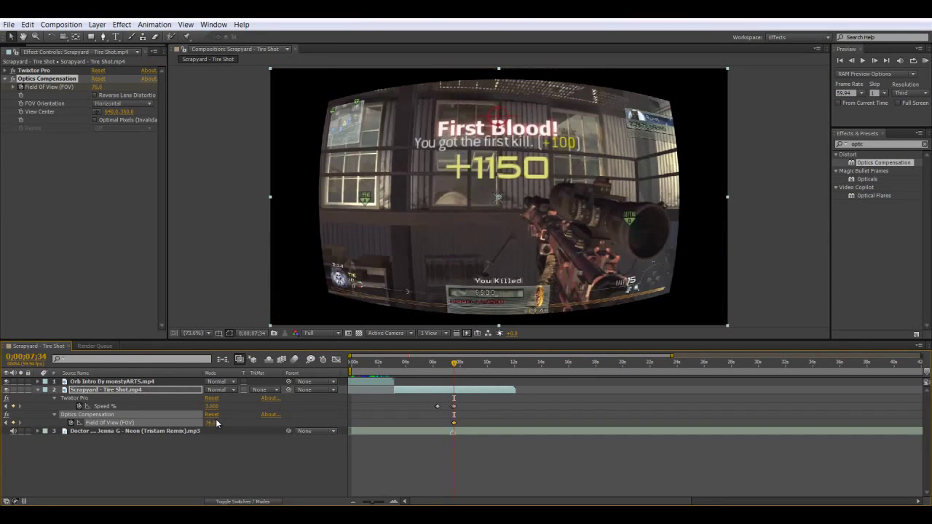
pyautogui.click(216, 420)
pyautogui.write('74')
pyautogui.press('Return')
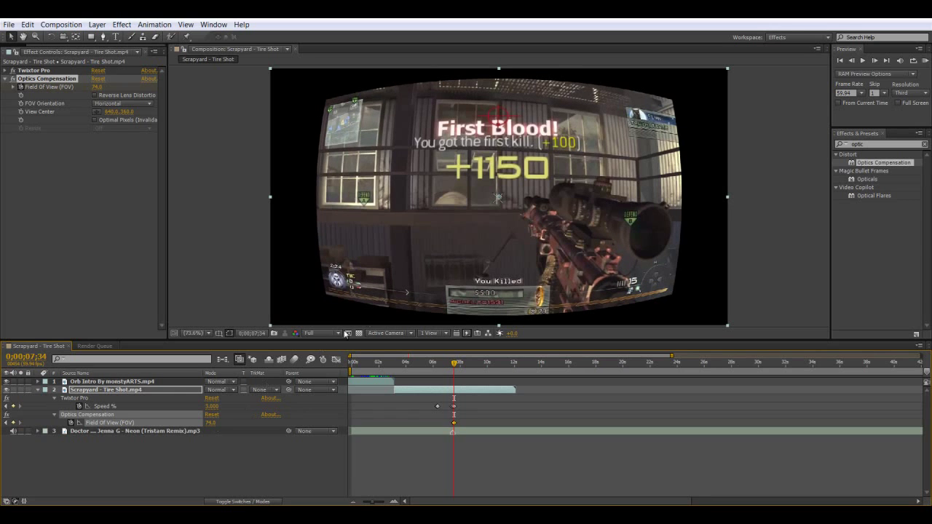
# - Add a lower Field Of View keyframe at 0;00;15;28 so the distortion eases off, and return to the kill shot
pyautogui.moveTo(457, 366); pyautogui.dragTo(562, 371)
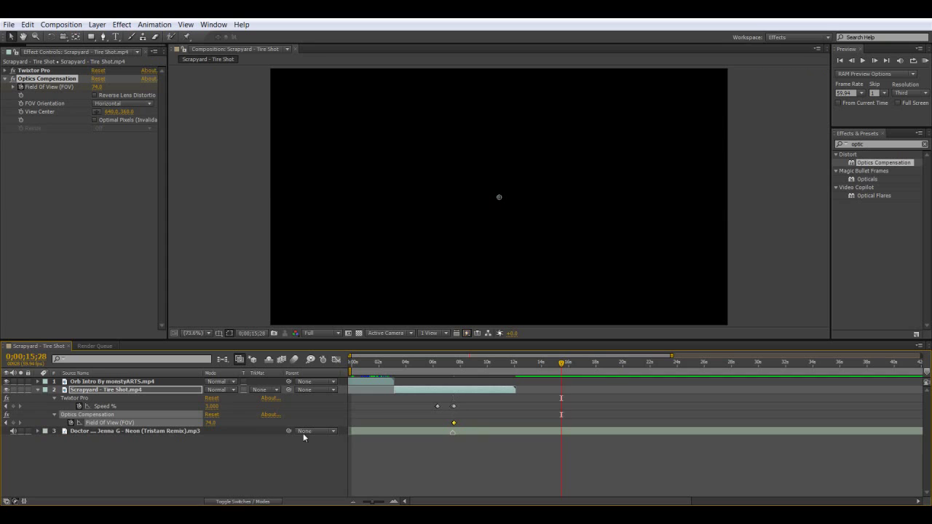
pyautogui.click(211, 423)
pyautogui.moveTo(500, 362); pyautogui.dragTo(456, 364)
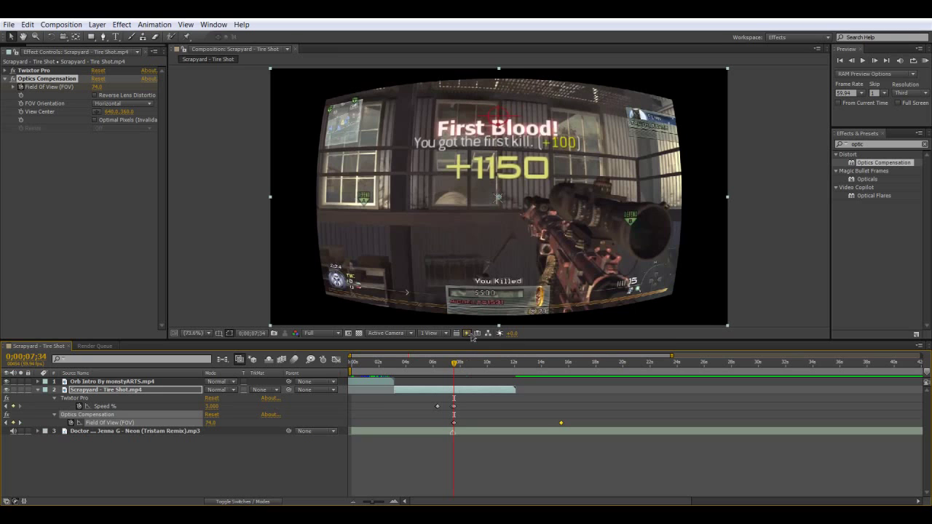
# - Add a 100% Scale keyframe to the gameplay layer at 0;00;07;32 and reveal all its keyframed properties
pyautogui.press('pageup')
pyautogui.press('pageup')
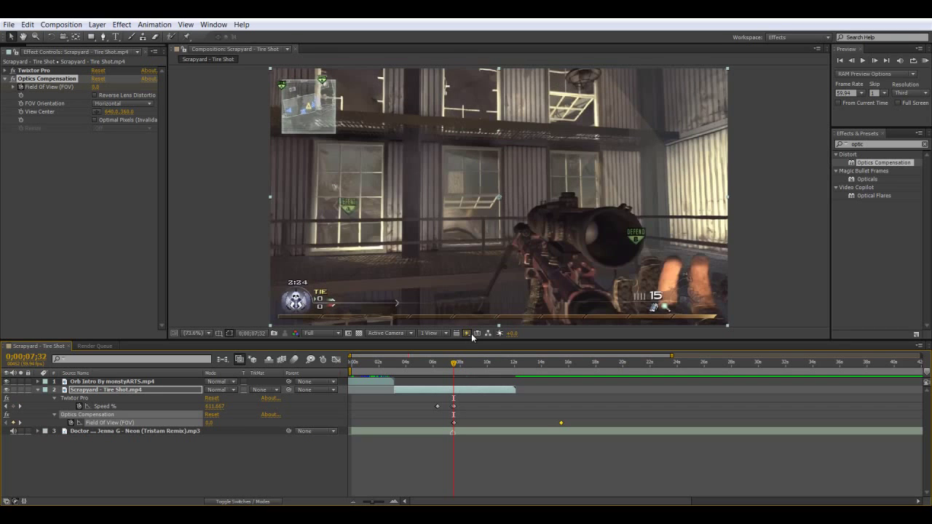
pyautogui.click(118, 391)
pyautogui.press('s')
pyautogui.click(62, 398)
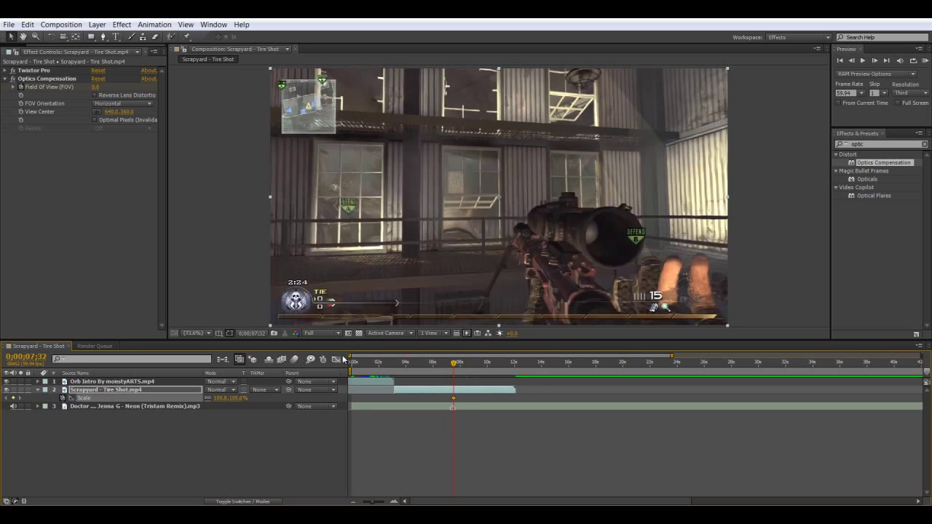
pyautogui.press('u')
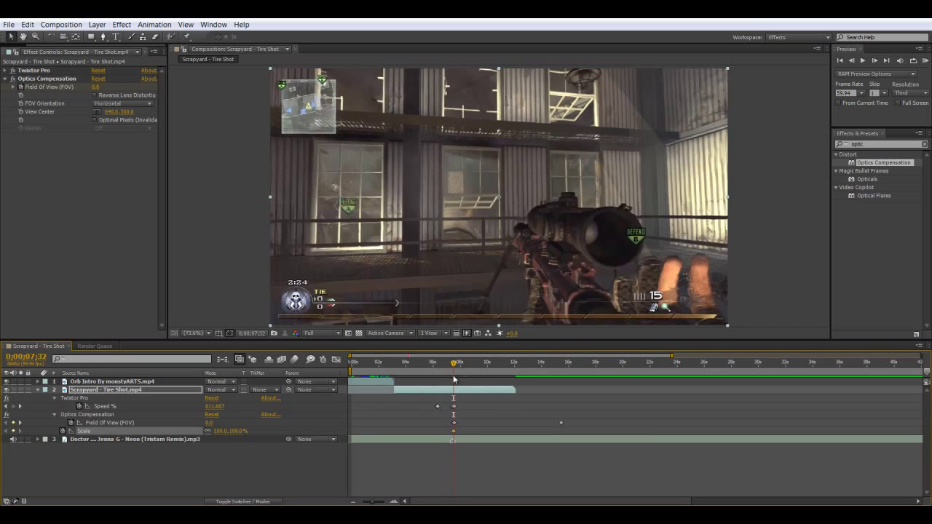
# - Set the gameplay layer's Scale to 142% at 0;00;07;34 so the distorted picture fills the frame
pyautogui.press('pagedown')
pyautogui.press('pagedown')
pyautogui.press('pageup')
pyautogui.press('pagedown')
pyautogui.moveTo(222, 430)
pyautogui.mouseDown()
pyautogui.moveTo(262, 431)
pyautogui.moveTo(219, 424)
pyautogui.moveTo(237, 424)
pyautogui.mouseUp()
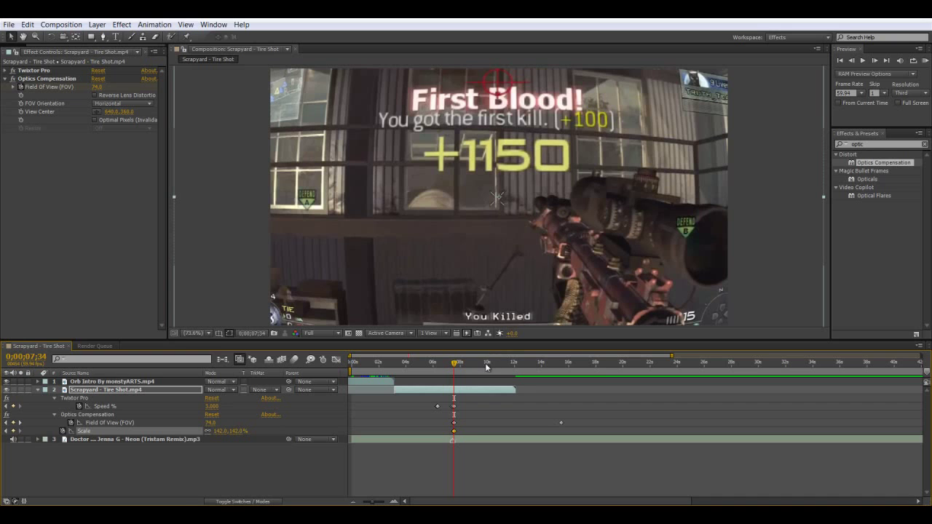
# - Add a Scale keyframe of 114% past the end of the gameplay clip and shift it earlier, to just after 12 seconds
pyautogui.click(513, 363)
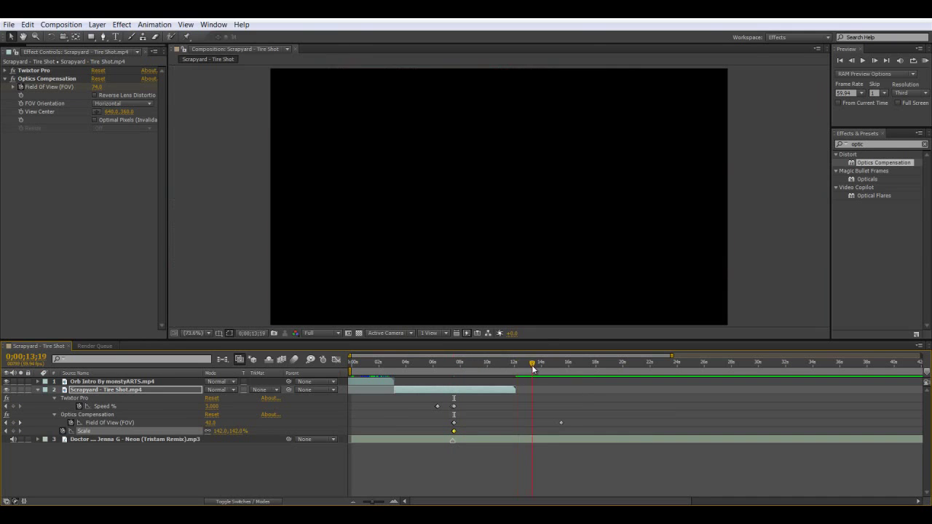
pyautogui.moveTo(504, 367); pyautogui.dragTo(554, 375)
pyautogui.click(239, 431)
pyautogui.write('114')
pyautogui.press('Return')
pyautogui.moveTo(477, 368); pyautogui.dragTo(507, 374)
pyautogui.moveTo(555, 431); pyautogui.dragTo(523, 431)
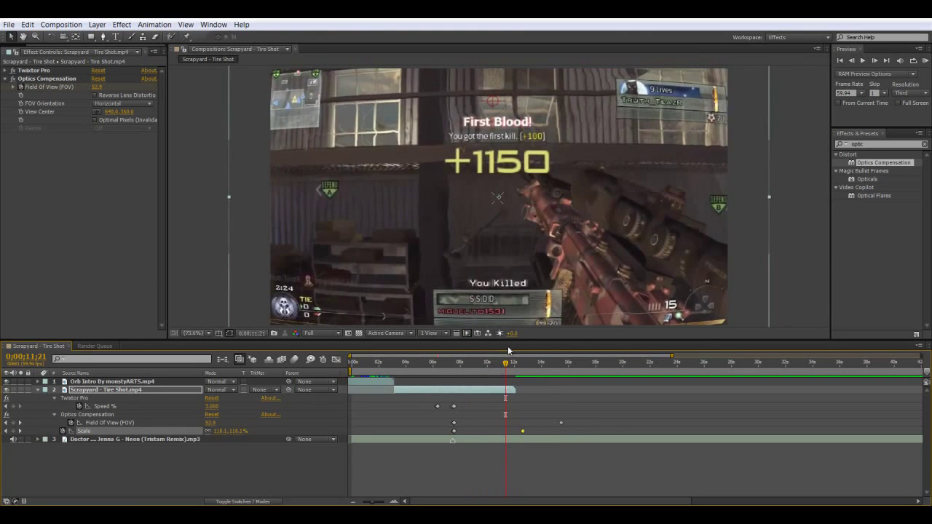
# - Play a RAM preview of the composition to check the distortion and scale animation at the kill shot
pyautogui.moveTo(504, 366); pyautogui.dragTo(465, 364)
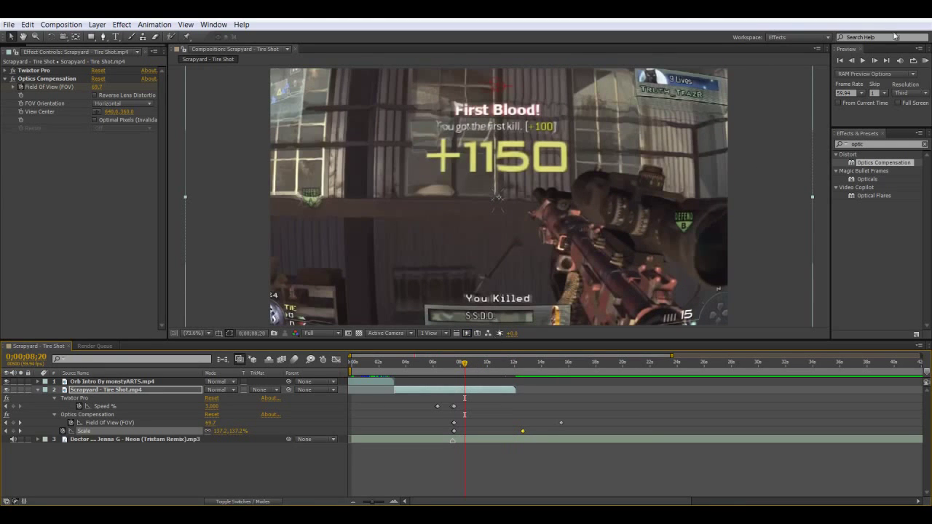
pyautogui.click(924, 60)
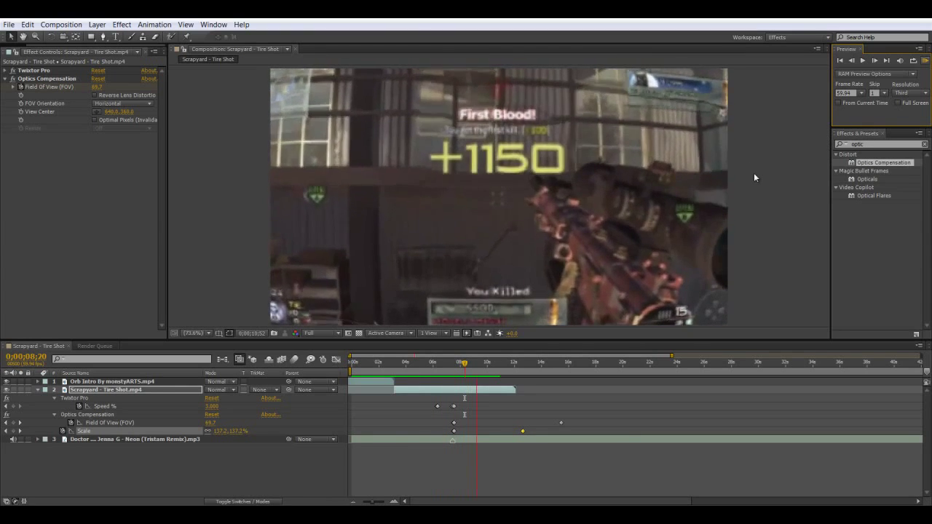
pyautogui.press('space')
# - Search the computer for "interve" and import the Intervention Shoot sound file into the project
pyautogui.moveTo(90, 45); pyautogui.dragTo(40, 47)
pyautogui.click(13, 51)
pyautogui.click(5, 212)
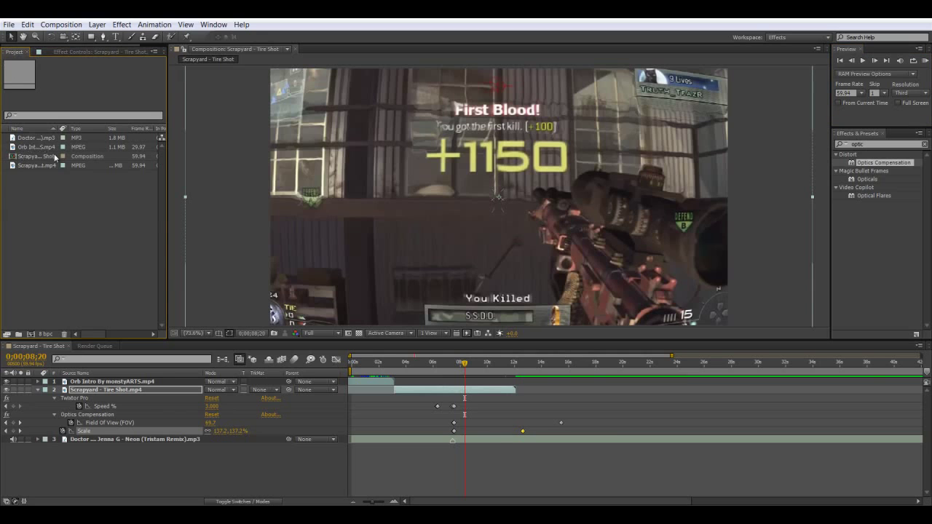
pyautogui.click(41, 168)
pyautogui.press('super')
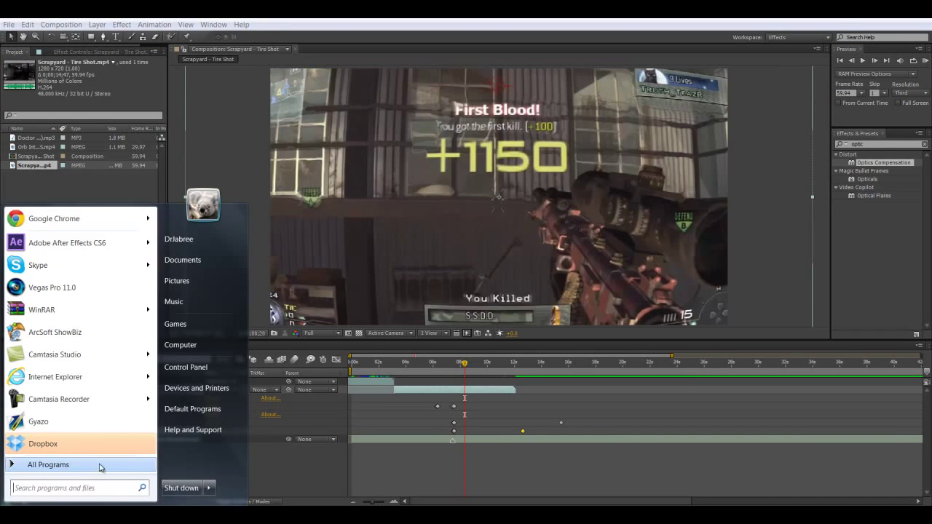
pyautogui.write('interve')
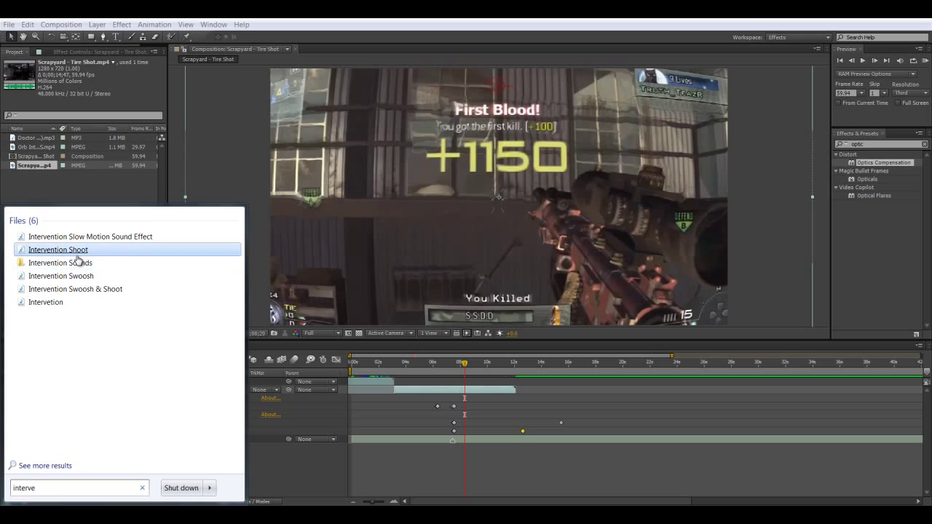
pyautogui.click(89, 192)
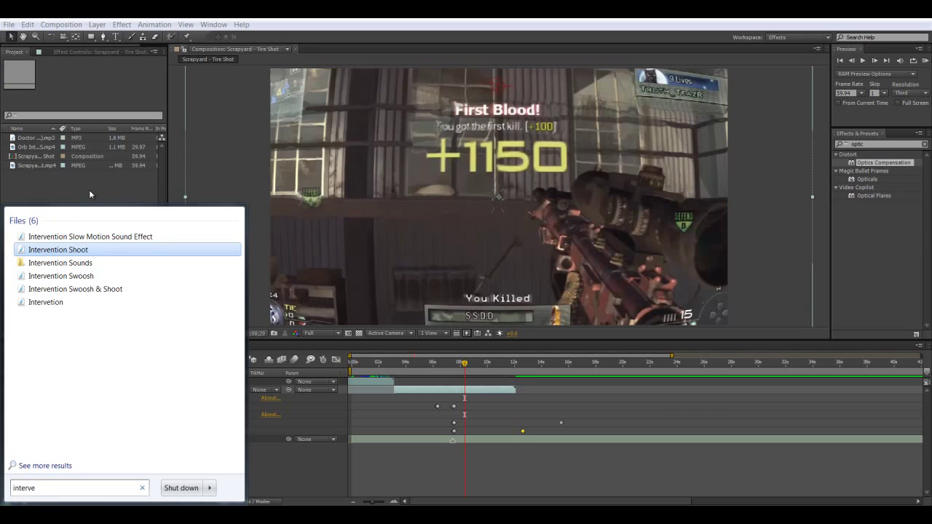
pyautogui.moveTo(92, 191); pyautogui.dragTo(152, 194)
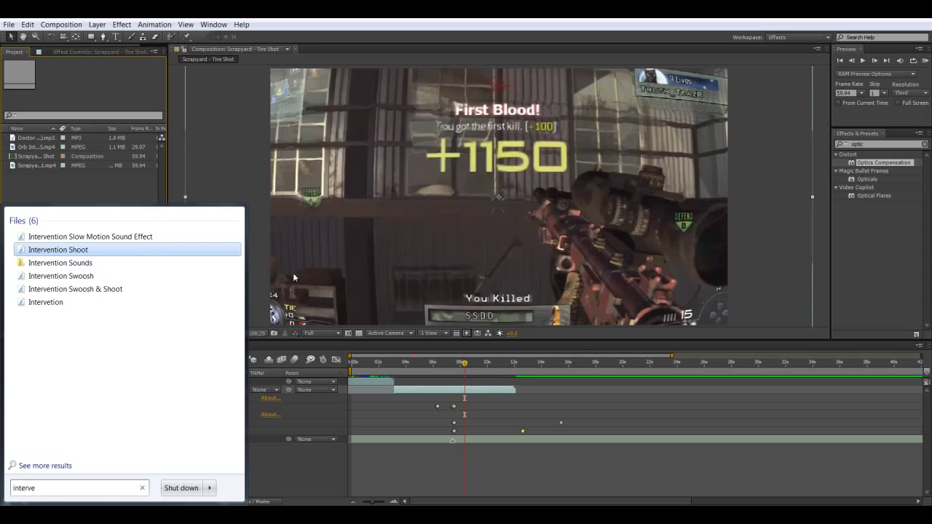
pyautogui.moveTo(205, 251); pyautogui.dragTo(212, 119)
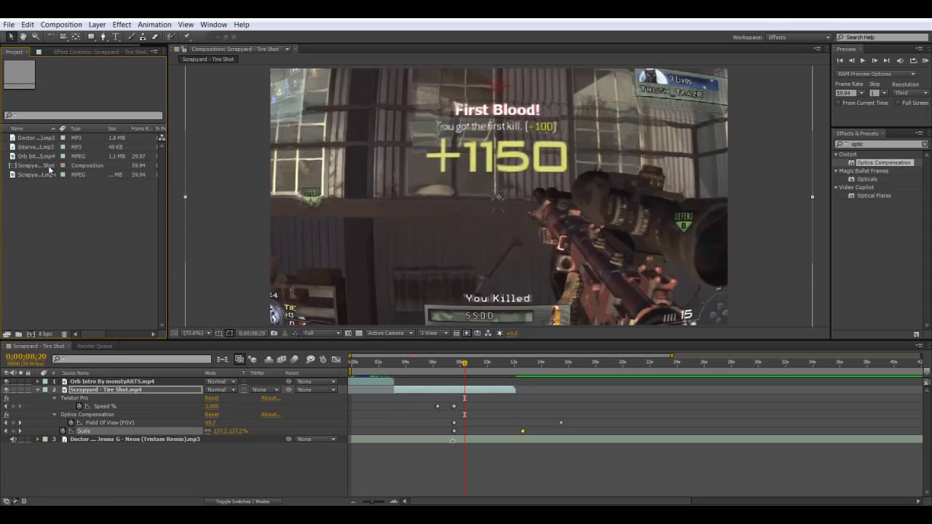
# - Add Intervention Shoot.mp3 as a layer below the music and align its start with the music's marker at the kill shot
pyautogui.moveTo(40, 149); pyautogui.dragTo(458, 472)
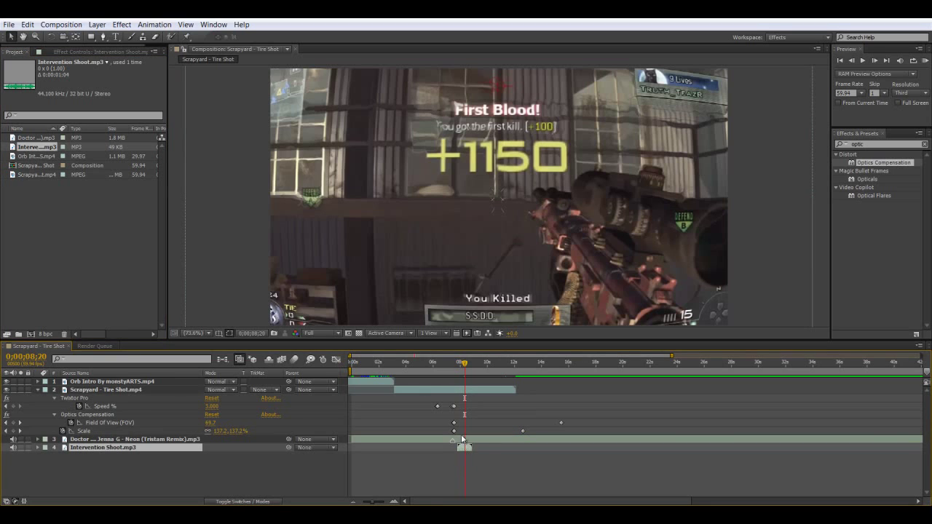
pyautogui.click(449, 368)
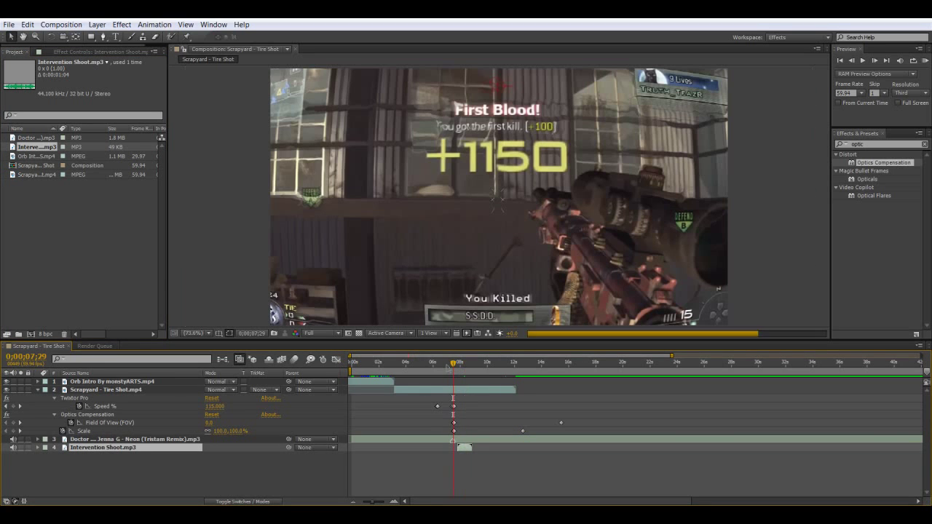
pyautogui.moveTo(464, 452); pyautogui.dragTo(461, 451)
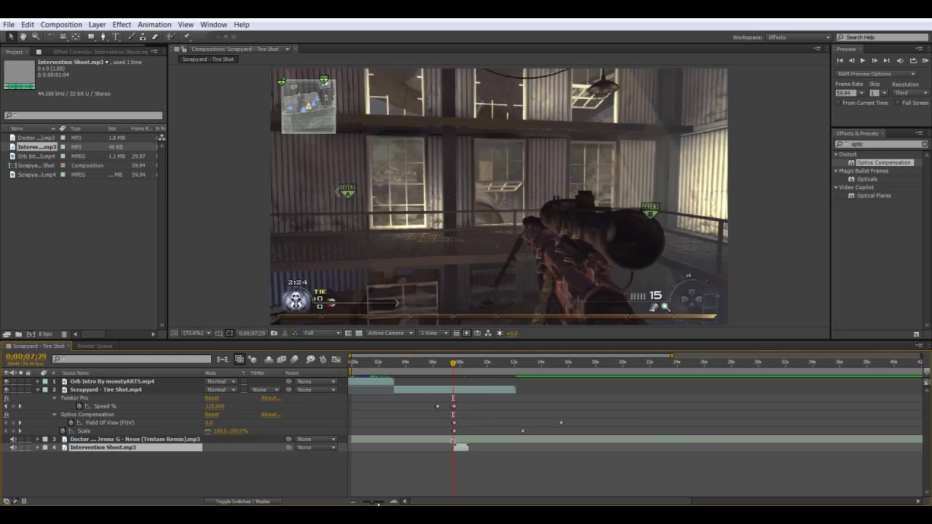
pyautogui.moveTo(374, 502); pyautogui.dragTo(383, 502)
pyautogui.moveTo(638, 367); pyautogui.dragTo(607, 369)
pyautogui.moveTo(656, 445); pyautogui.dragTo(643, 449)
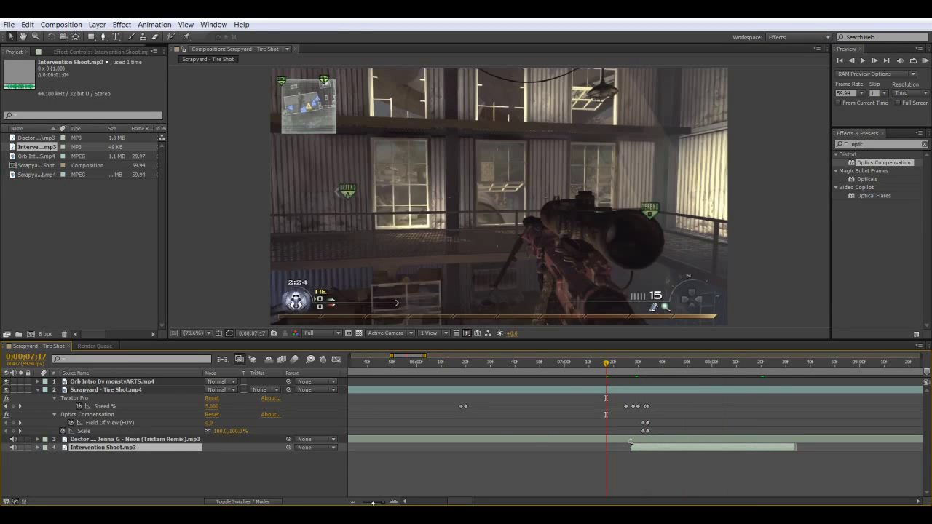
# - Play a RAM preview to check the timing of the gunshot sound against the kill shot
pyautogui.press(';')
pyautogui.click(925, 62)
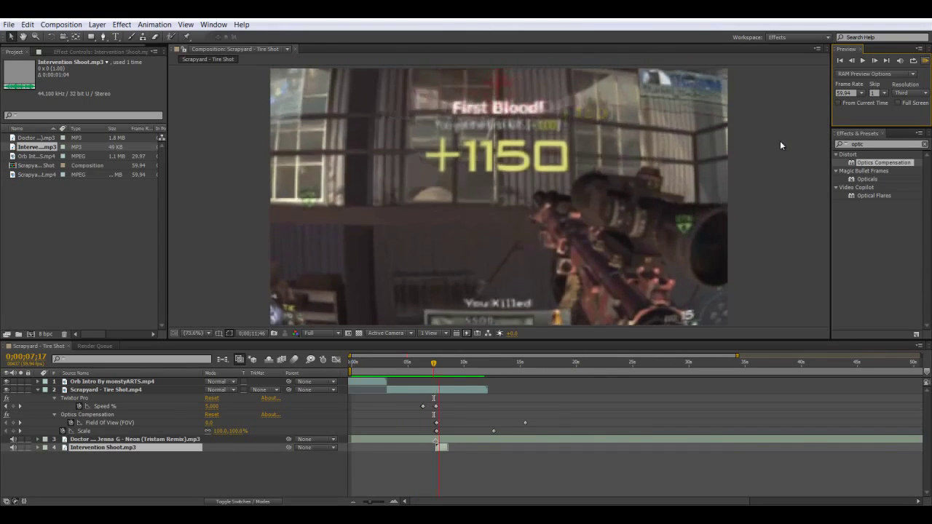
pyautogui.press('space')
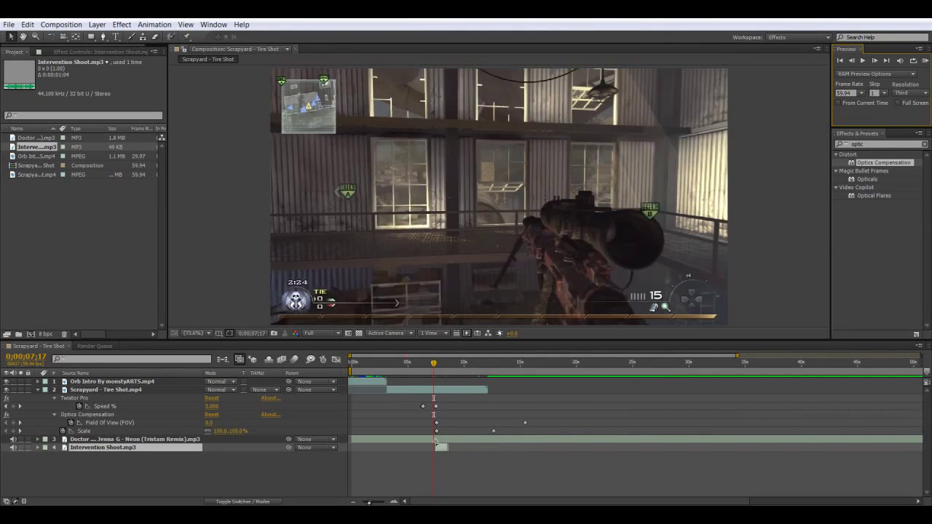
pyautogui.moveTo(372, 502)
pyautogui.mouseDown()
pyautogui.moveTo(384, 502)
pyautogui.moveTo(361, 503)
pyautogui.mouseUp()
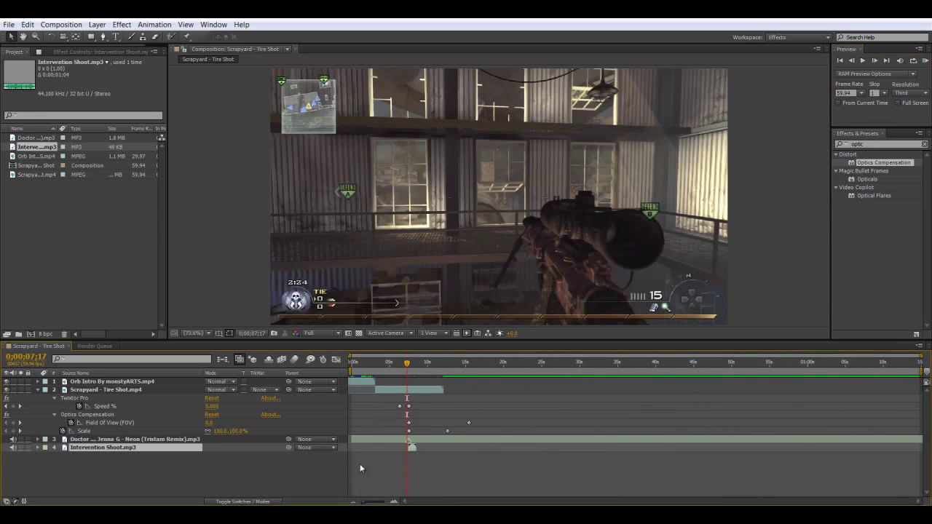
# - Search the effects for "twitch" and apply Twitch to the Scrapyard - Tire Shot layer
pyautogui.click(888, 142)
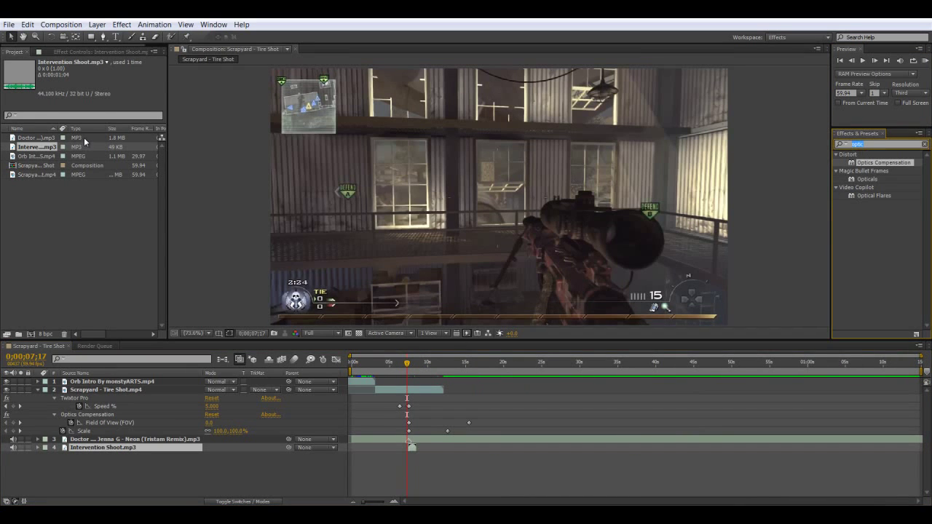
pyautogui.write('twitch')
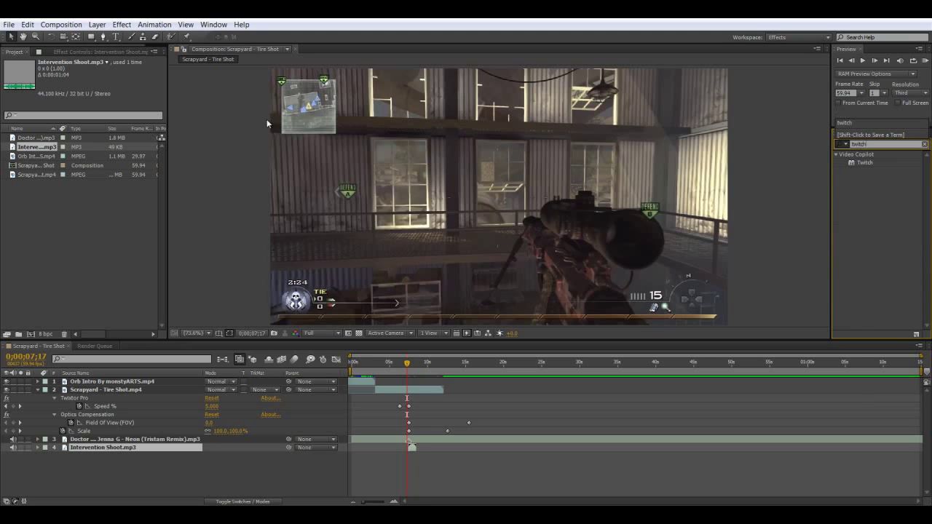
pyautogui.moveTo(873, 164); pyautogui.dragTo(430, 389)
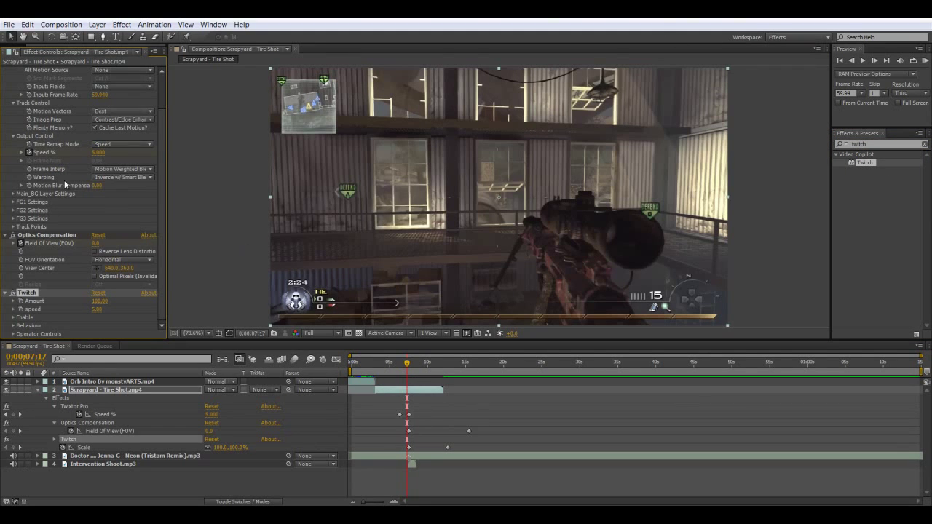
# - Set the Twitch effect's Amount and Speed both to 23, collapsing the Twixtor Pro and Optics Compensation settings
pyautogui.click(99, 301)
pyautogui.write('23')
pyautogui.press('Return')
pyautogui.click(5, 236)
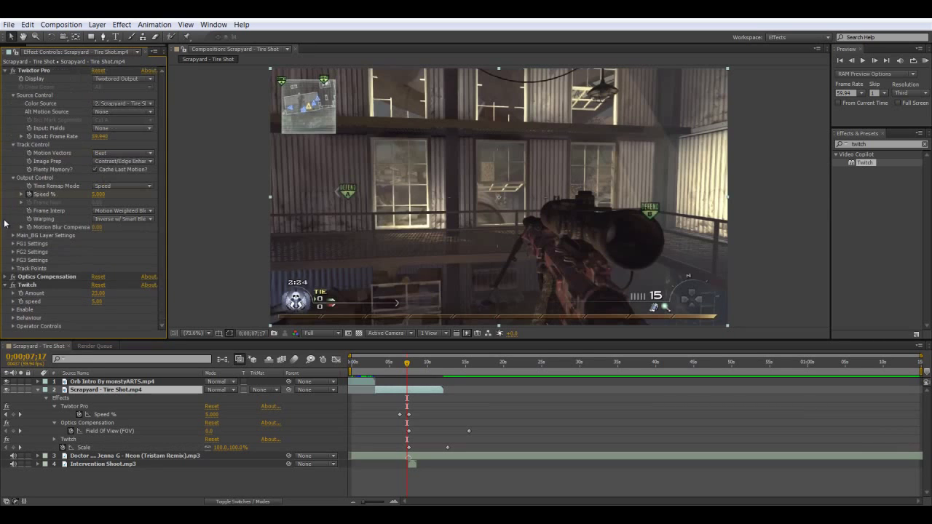
pyautogui.click(6, 71)
pyautogui.click(95, 104)
pyautogui.write('23')
pyautogui.press('Return')
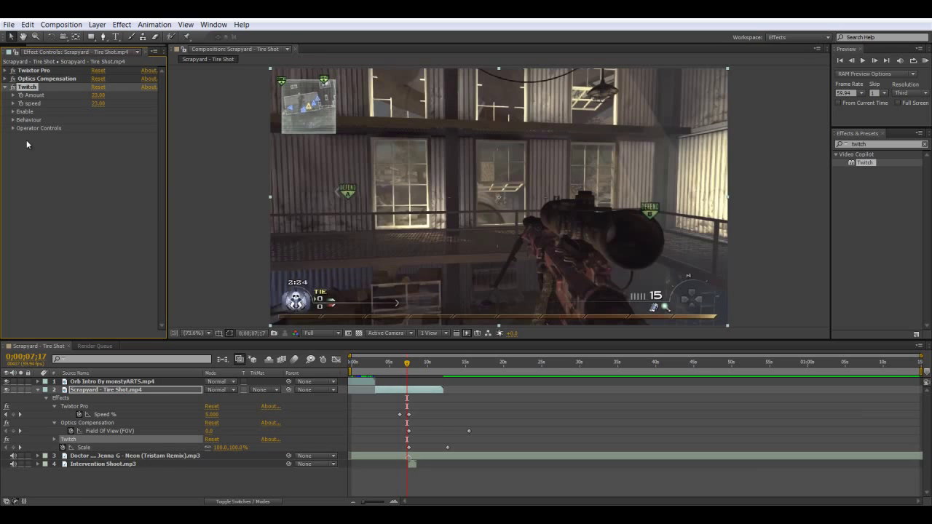
# - Enable the Slide and Scale operators of the Twitch effect
pyautogui.click(10, 113)
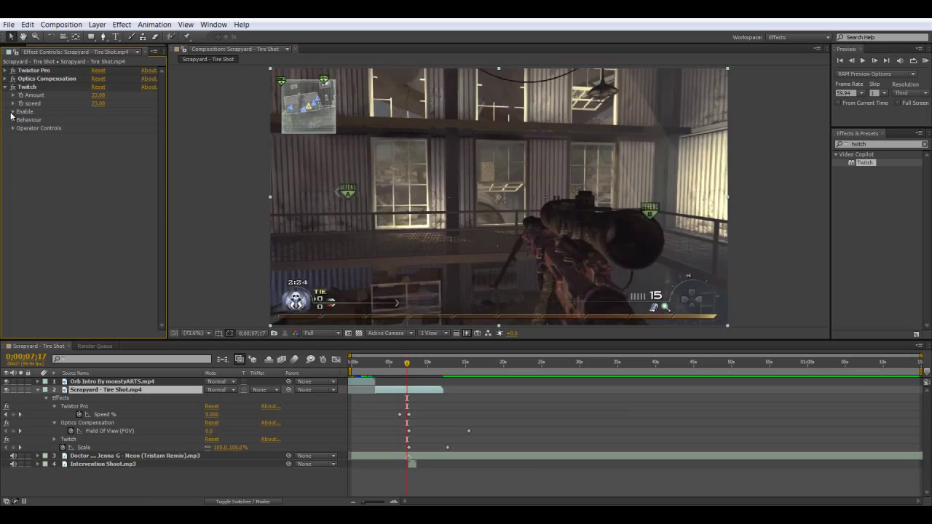
pyautogui.click(12, 112)
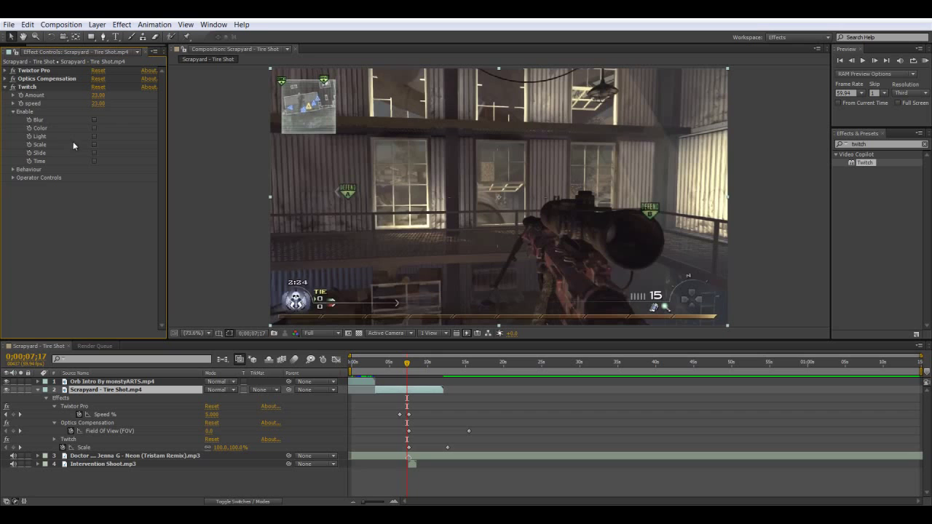
pyautogui.click(95, 153)
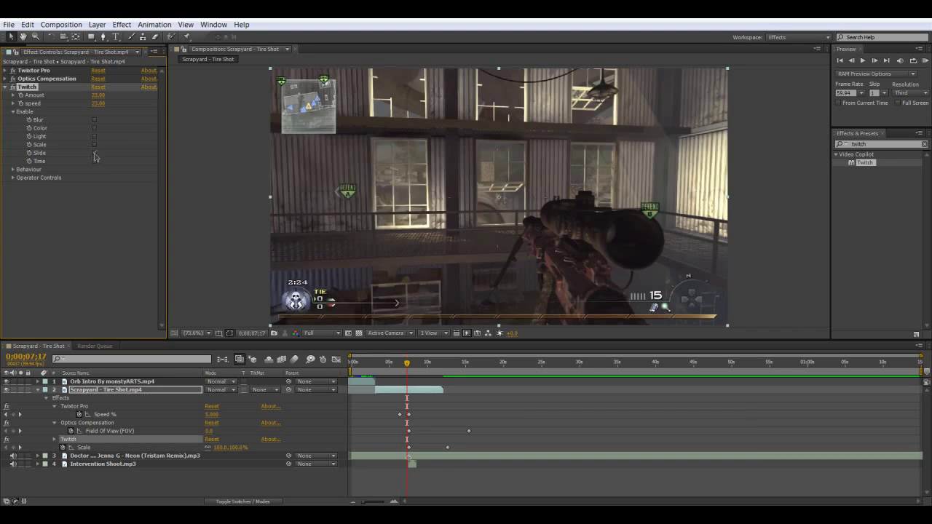
pyautogui.click(93, 145)
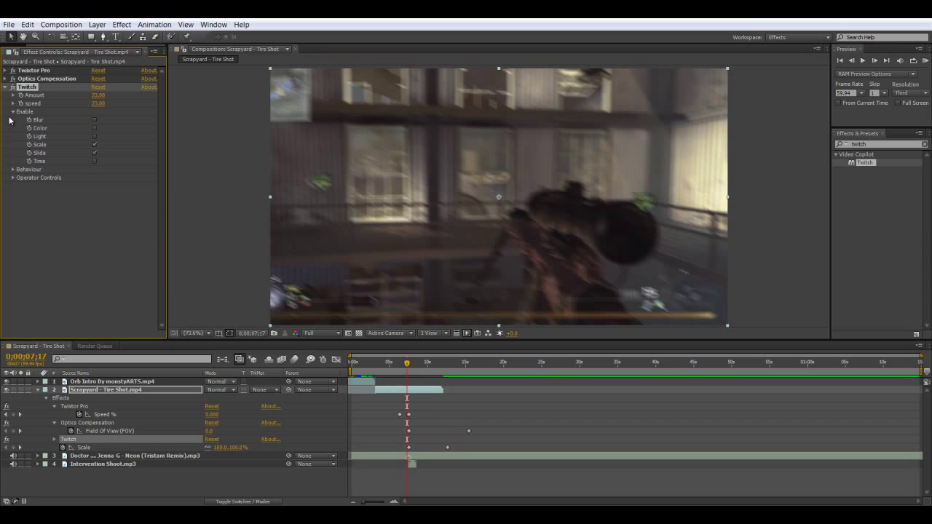
# - Set the Twitch effect's Slide RGB Split to 12 in its Operator Controls
pyautogui.click(13, 177)
pyautogui.click(21, 219)
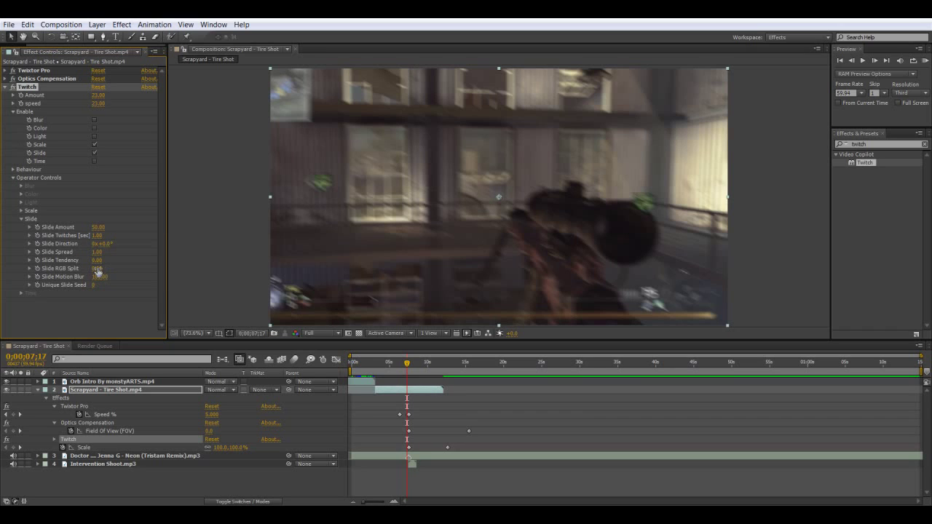
pyautogui.moveTo(100, 271); pyautogui.dragTo(99, 275)
pyautogui.click(100, 269)
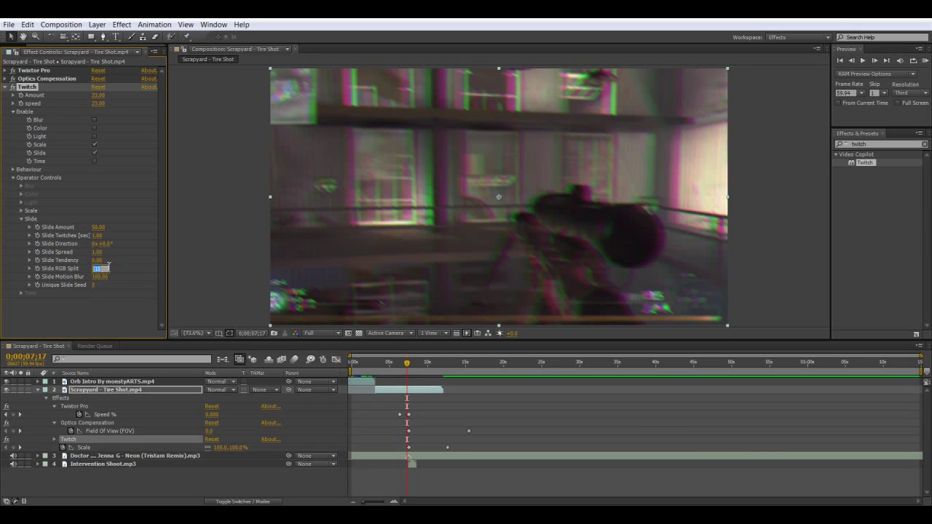
pyautogui.press('Return')
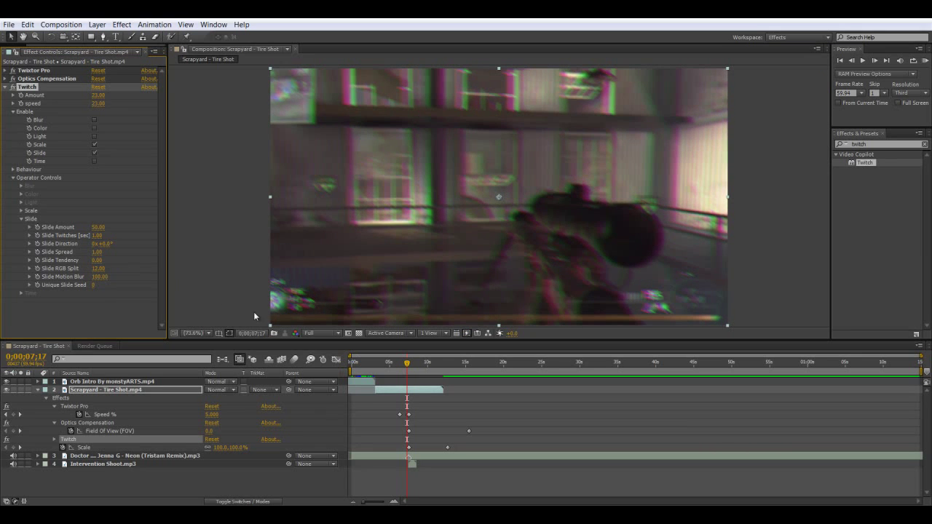
pyautogui.click(13, 178)
# - Reduce the Twitch effect's Slide Amount, judging the result on the frame at 0;00;08;14
pyautogui.moveTo(408, 372); pyautogui.dragTo(416, 368)
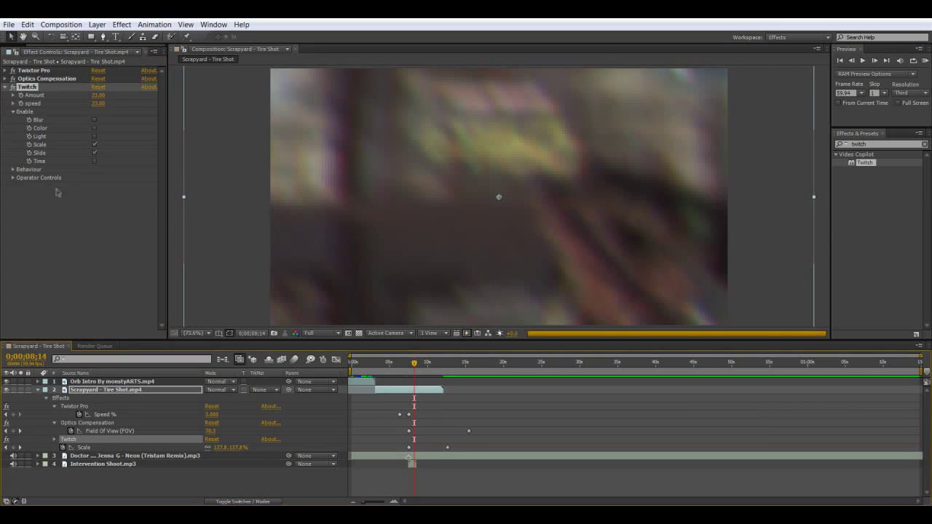
pyautogui.click(11, 184)
pyautogui.click(13, 179)
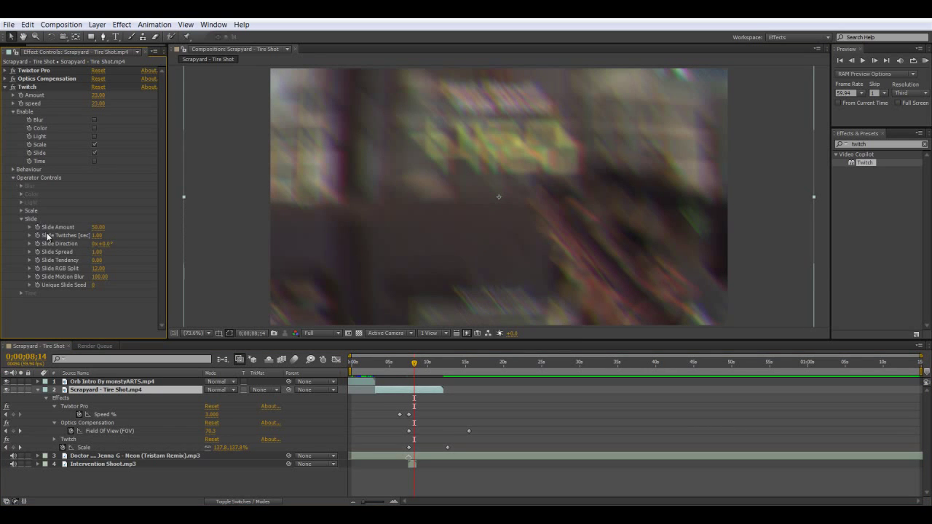
pyautogui.moveTo(99, 227); pyautogui.dragTo(85, 221)
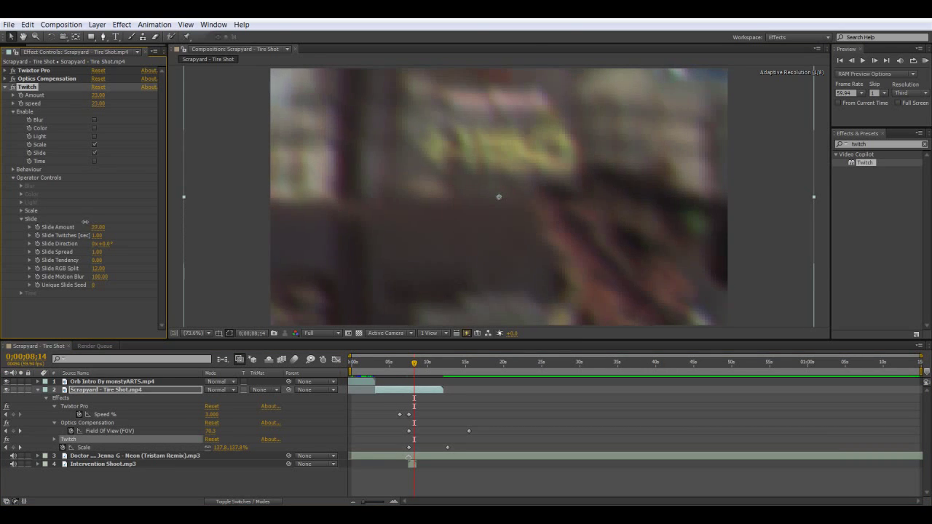
pyautogui.click(98, 227)
pyautogui.press('Return')
pyautogui.click(22, 219)
pyautogui.click(14, 177)
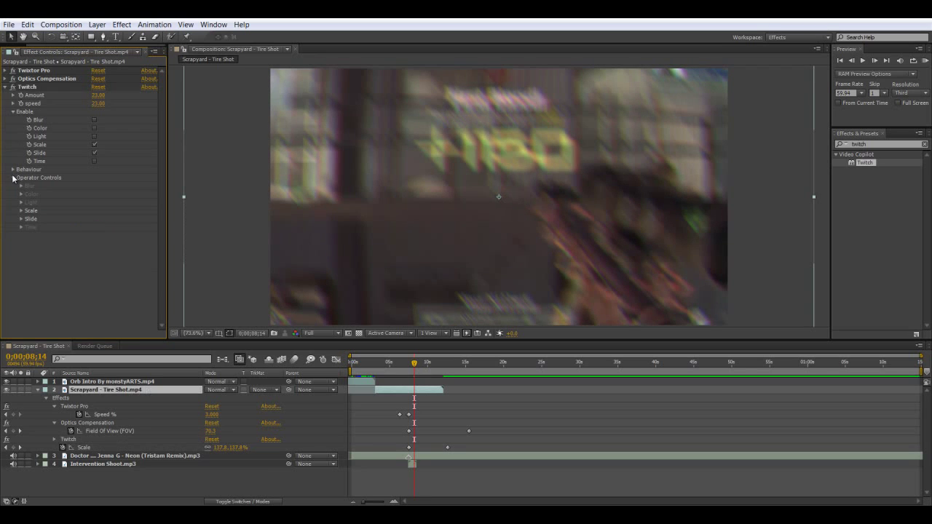
# - Turn on keyframing for the Twitch Amount at 0;00;07;32, two frames before the Optics Compensation and Scale peak
pyautogui.click(12, 178)
pyautogui.click(410, 363)
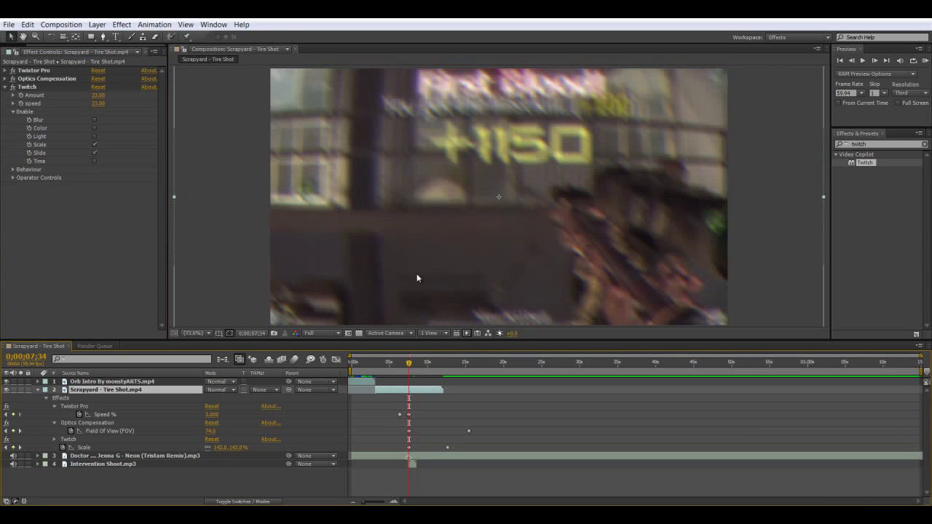
pyautogui.press('pageup')
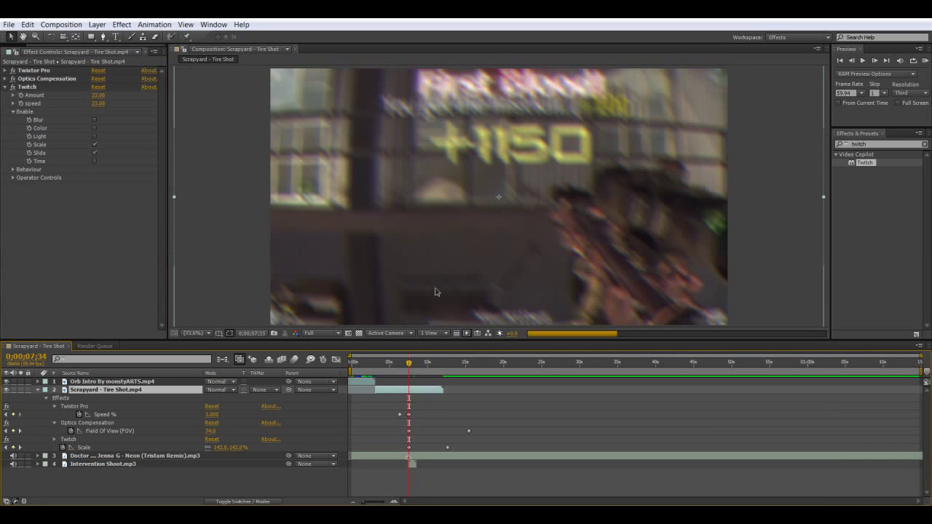
pyautogui.press('pageup')
pyautogui.press('pageup')
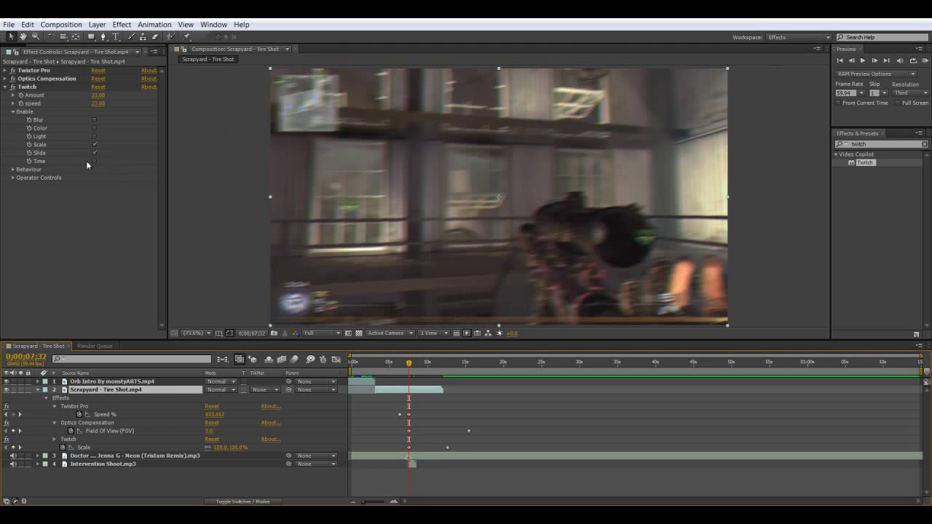
pyautogui.click(20, 95)
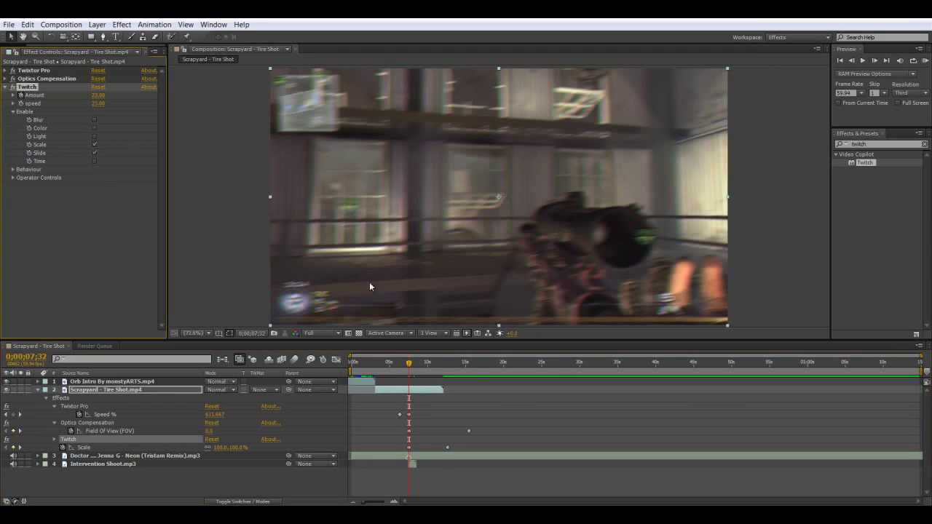
# - Set the Twitch Amount keyframe at 0;00;07;32 to 0
pyautogui.press('pagedown')
pyautogui.press('pagedown')
pyautogui.press('pageup')
pyautogui.press('pageup')
pyautogui.click(99, 95)
pyautogui.write('0')
pyautogui.press('Return')
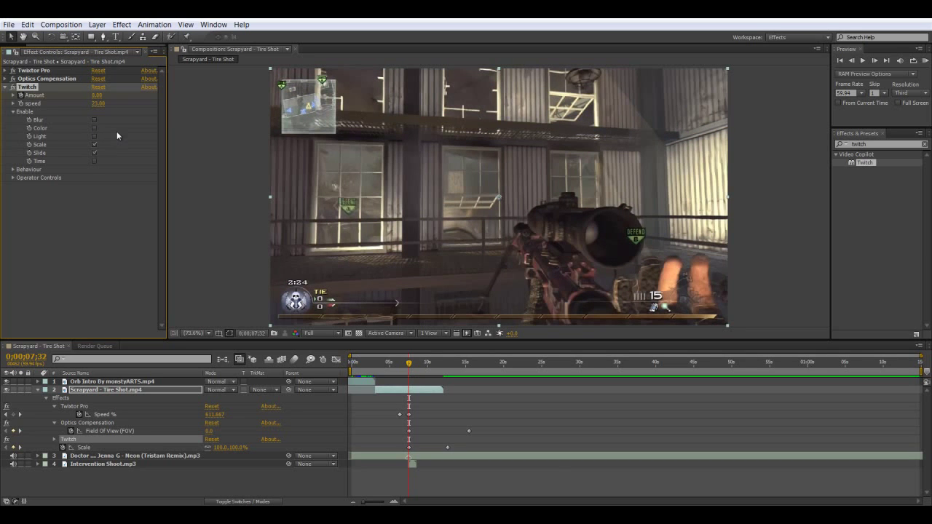
# - Add a Twitch Amount keyframe of 23 at 0;00;07;34
pyautogui.press('pagedown')
pyautogui.press('pagedown')
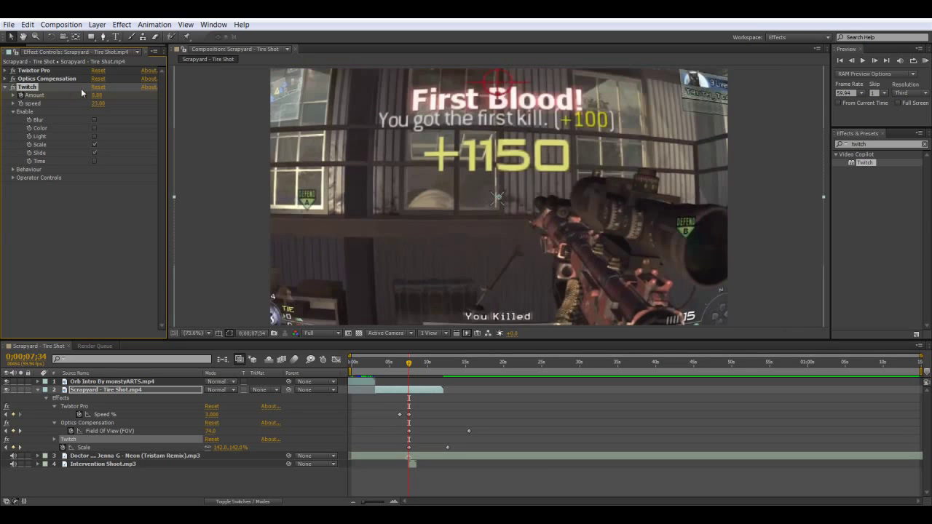
pyautogui.click(98, 94)
pyautogui.press('Return')
# - Add a closing Twitch Amount keyframe of 0 at 0;00;08;23, widening the timeline scale to place it
pyautogui.click(413, 368)
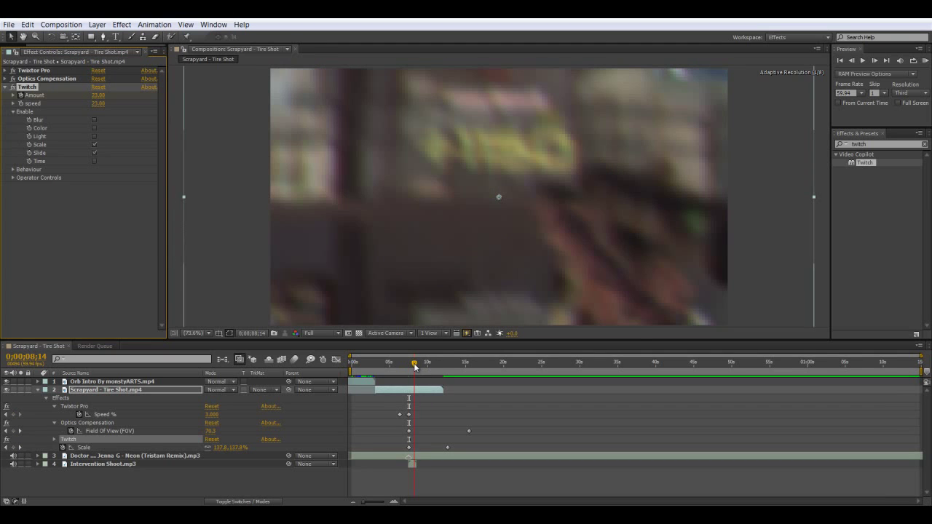
pyautogui.moveTo(364, 502); pyautogui.dragTo(379, 504)
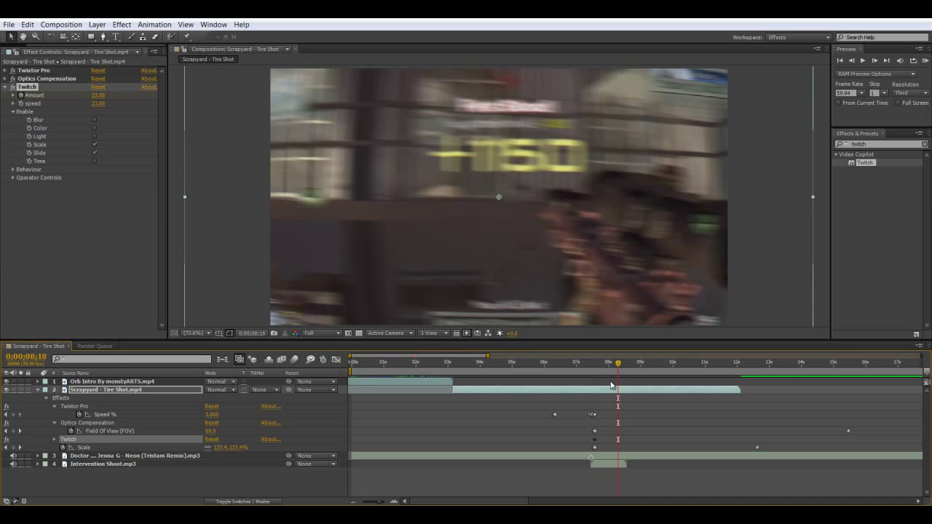
pyautogui.moveTo(619, 370); pyautogui.dragTo(622, 370)
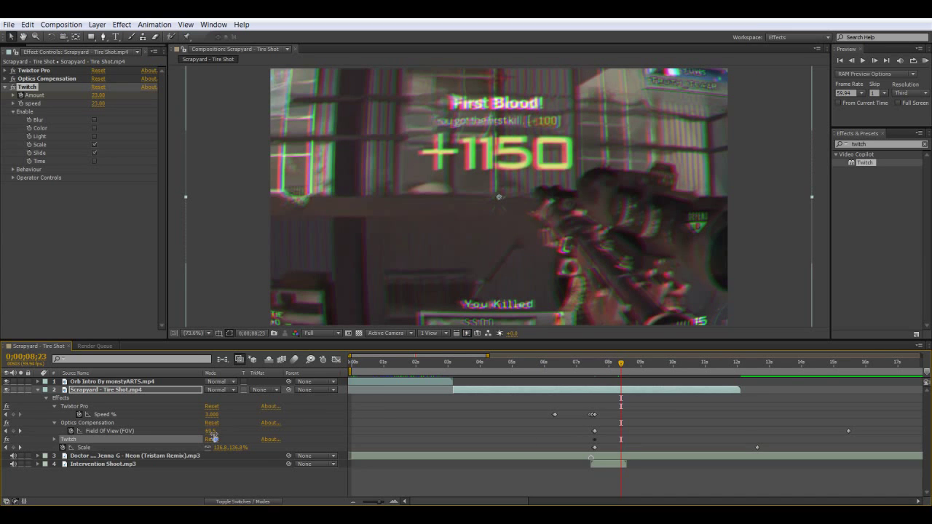
pyautogui.click(97, 95)
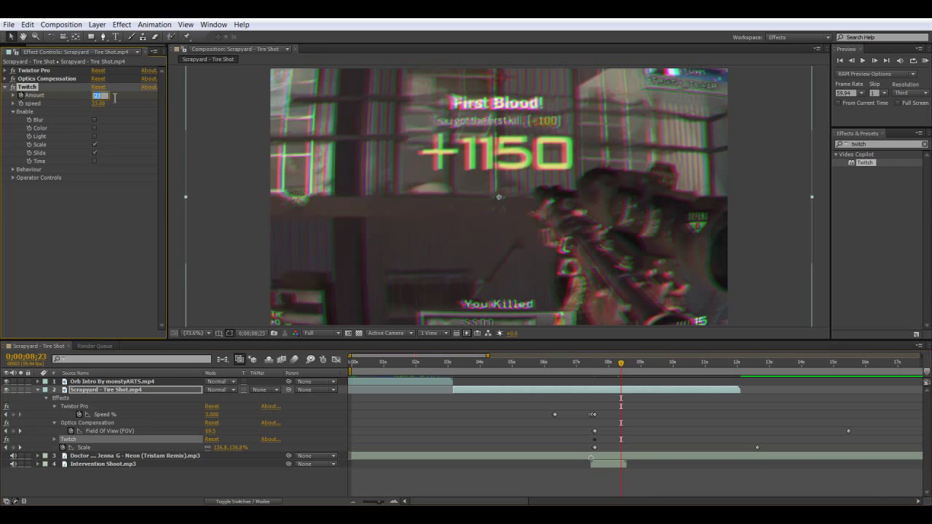
pyautogui.write('0')
pyautogui.press('Return')
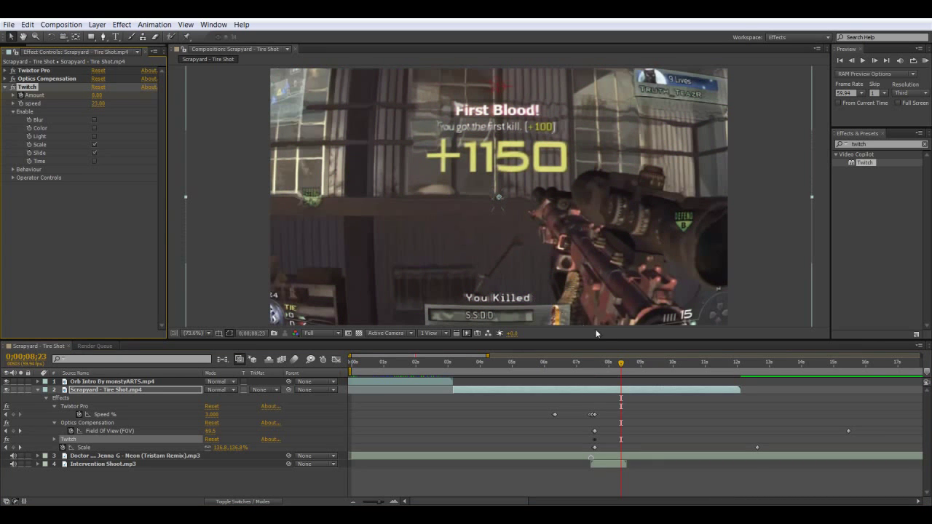
# - Collapse the layers and show only the keyframed properties of the Scrapyard - Tire Shot layer
pyautogui.press('u')
pyautogui.press('u')
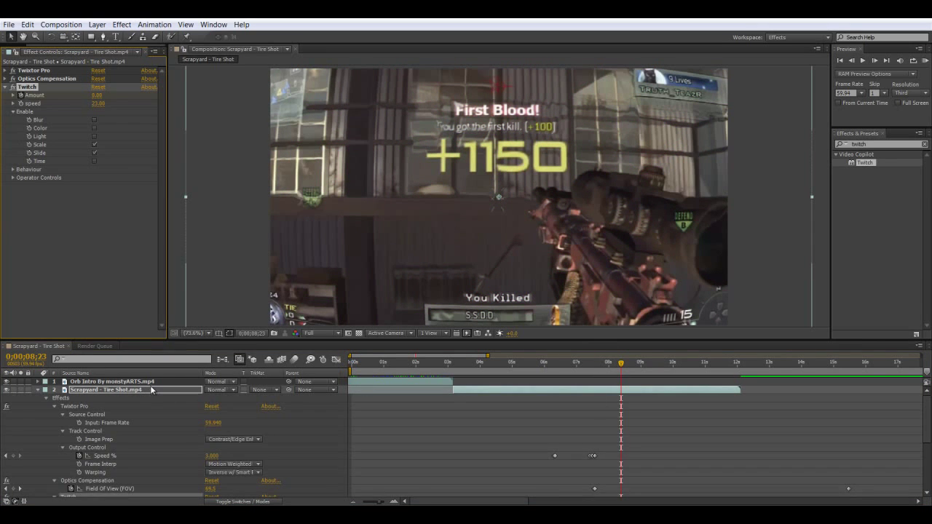
pyautogui.click(151, 387)
pyautogui.press('u')
pyautogui.press('u')
pyautogui.click(460, 405)
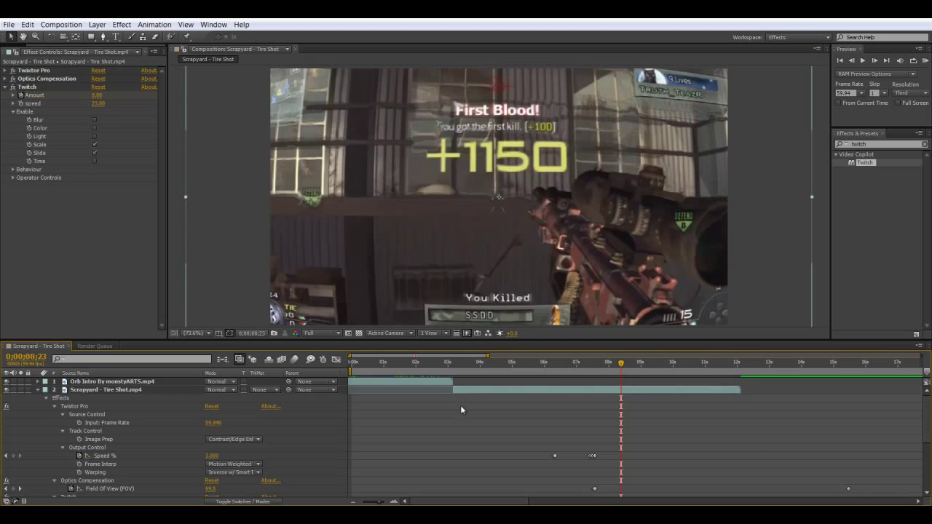
pyautogui.press('u')
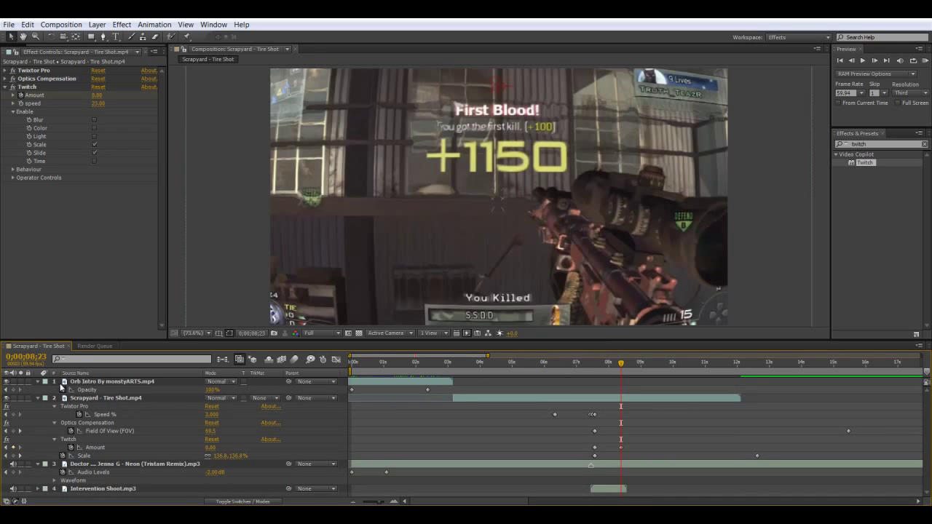
pyautogui.press('u')
pyautogui.click(92, 391)
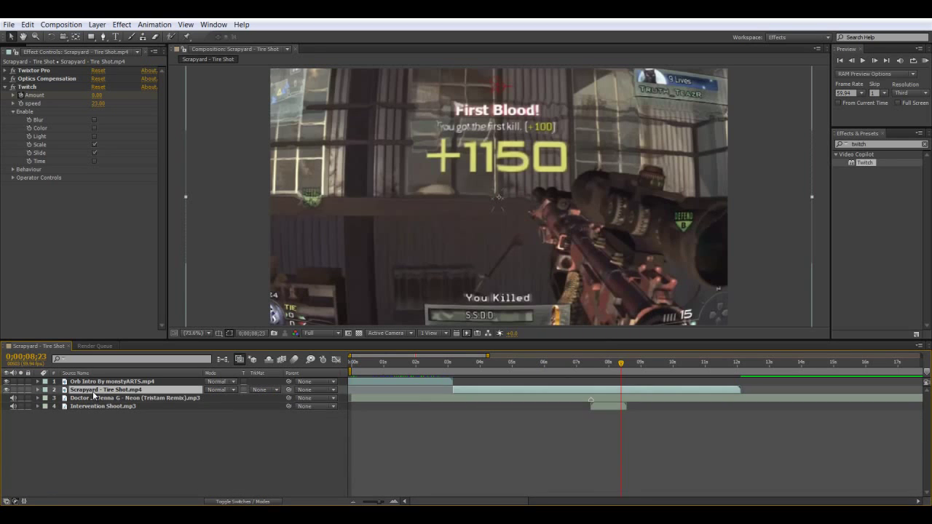
pyautogui.press('u')
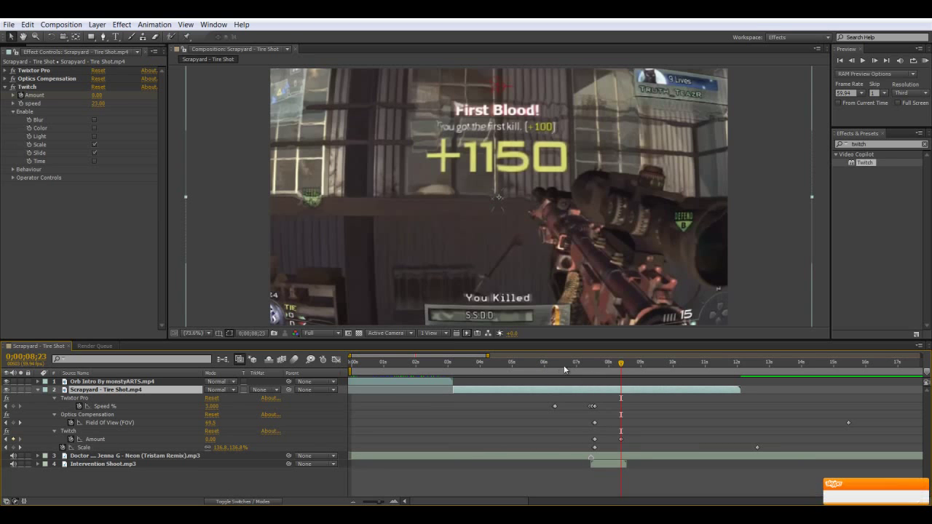
# - Shift the closing Twitch Amount keyframe slightly earlier on the timeline
pyautogui.moveTo(622, 364); pyautogui.dragTo(596, 362)
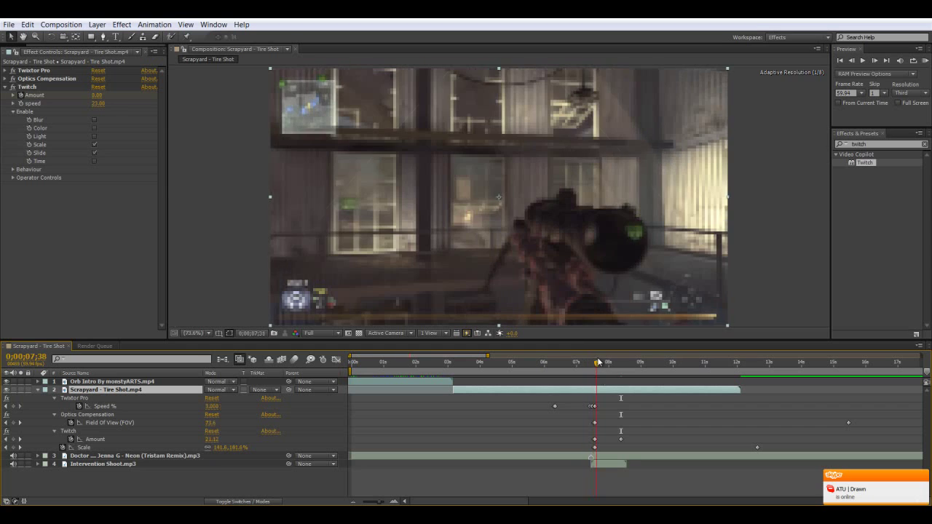
pyautogui.click(619, 439)
pyautogui.moveTo(620, 439); pyautogui.dragTo(618, 439)
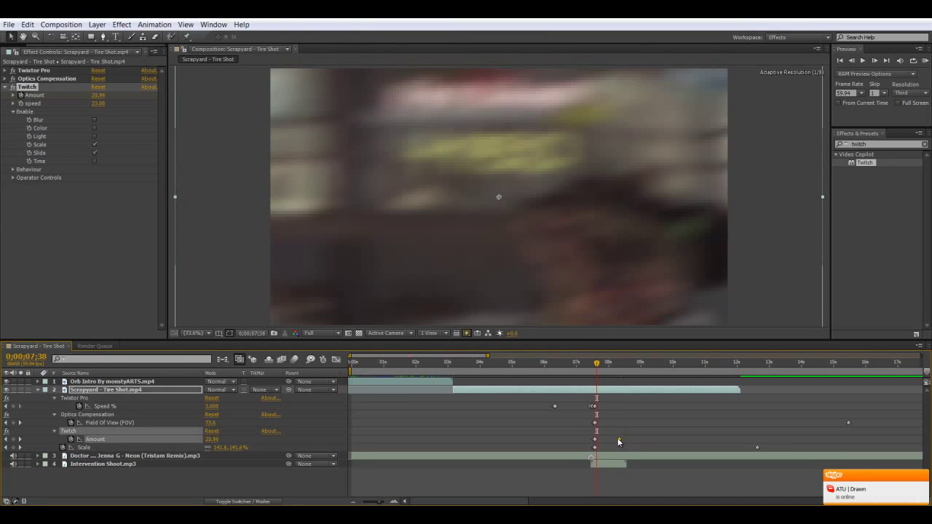
# - Start the work area at 0;00;03;11 and play a RAM preview through the Twitch effect at the kill shot
pyautogui.click(924, 60)
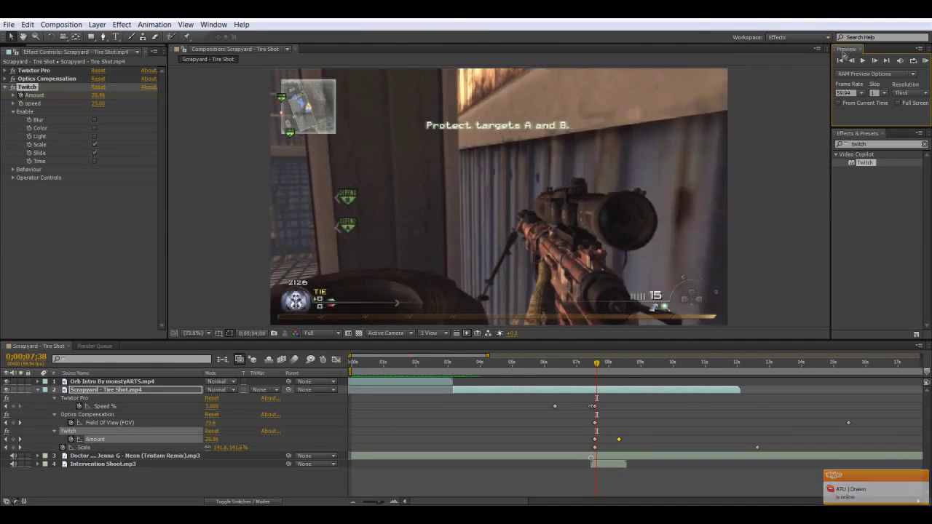
pyautogui.press('space')
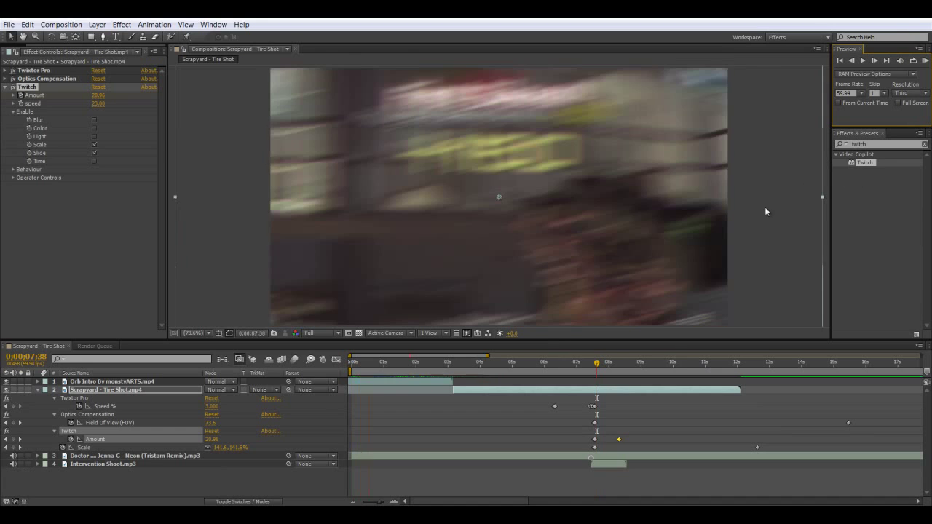
pyautogui.click(453, 364)
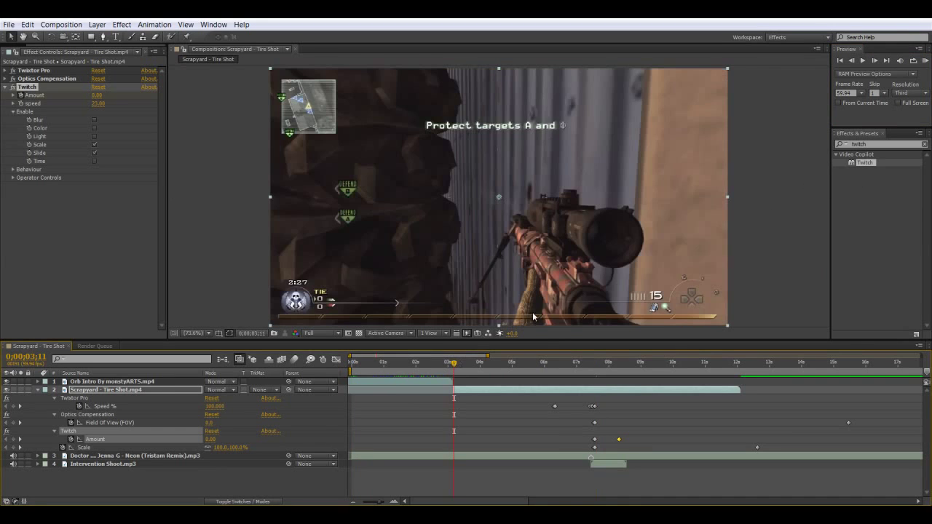
pyautogui.click(926, 61)
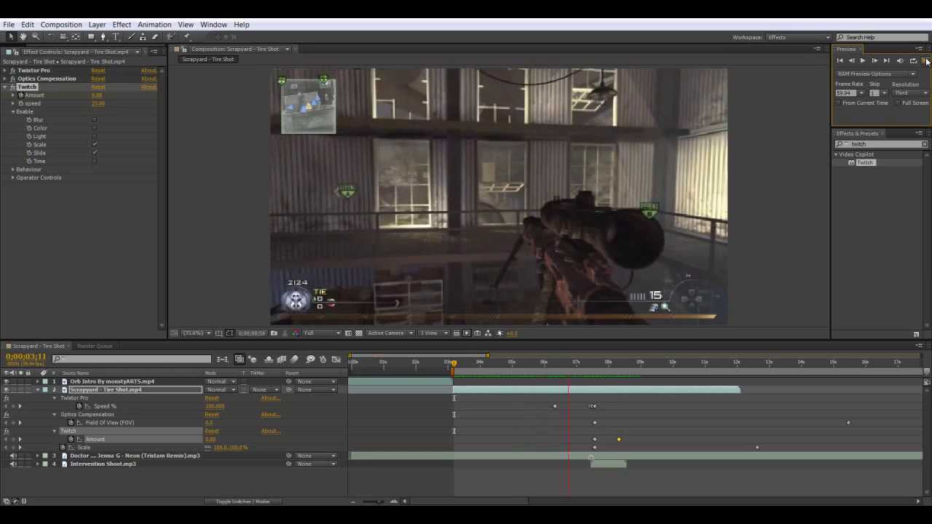
pyautogui.click(927, 61)
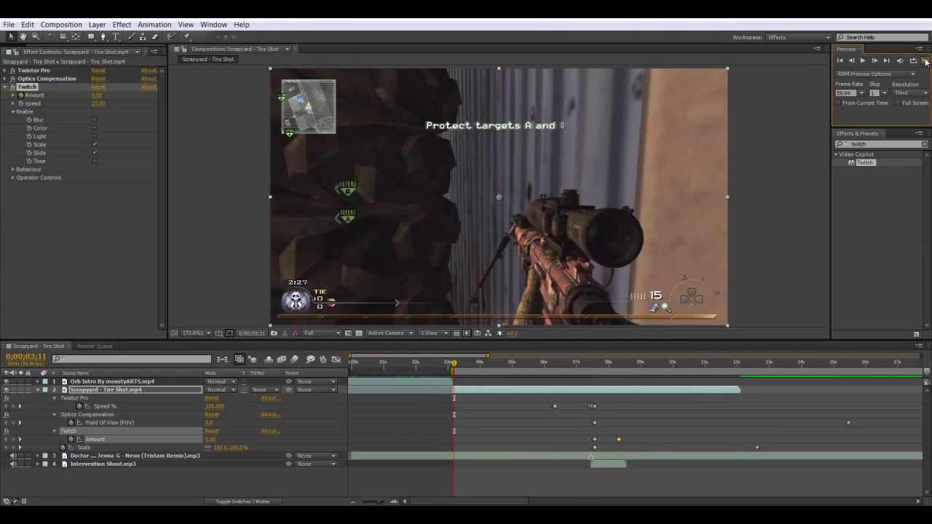
pyautogui.click(594, 368)
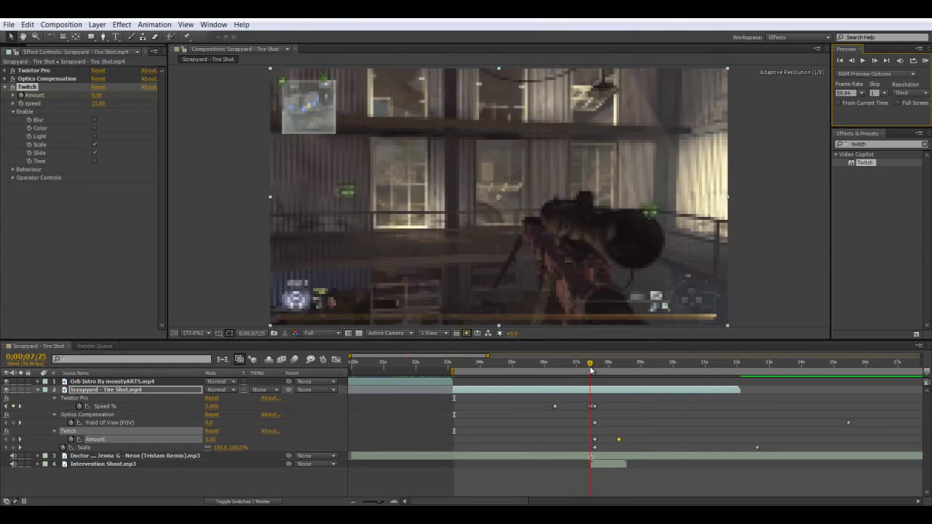
pyautogui.click(596, 368)
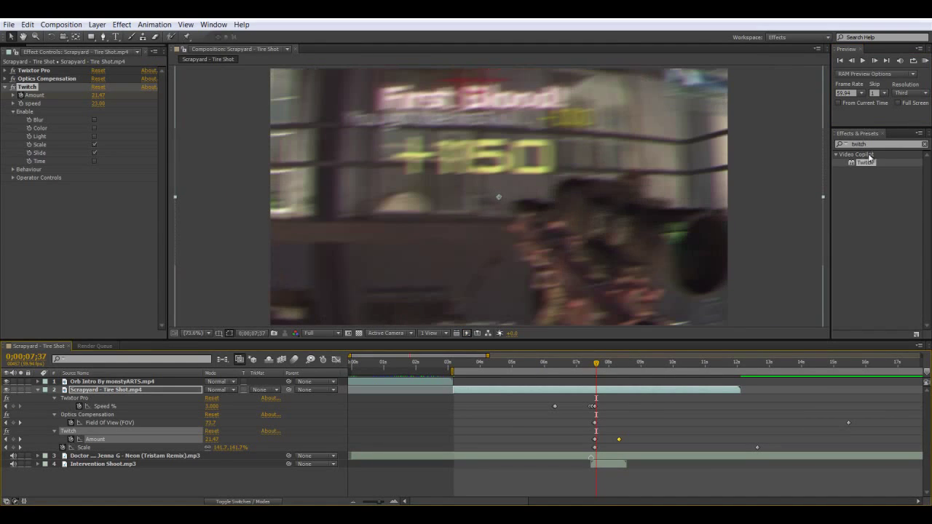
pyautogui.click(878, 145)
pyautogui.write('expl')
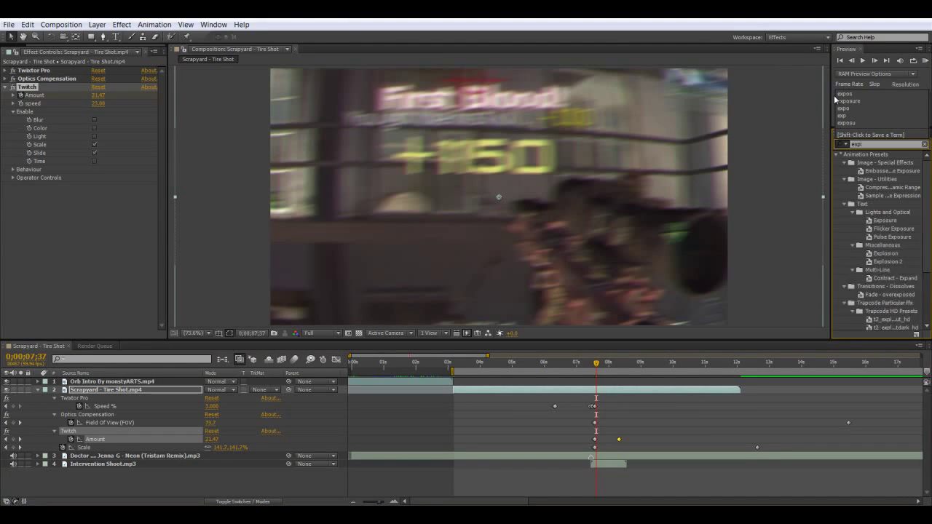
pyautogui.press('BackSpace')
pyautogui.write('osure')
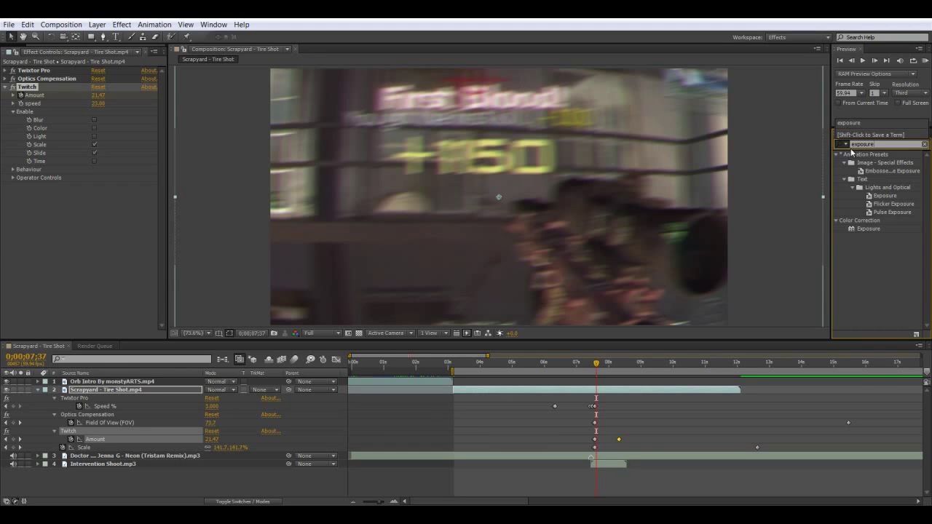
# - Add the Magic Bullet Looks effect to the Scrapyard - Tire Shot layer and open its look editor
pyautogui.press('Return')
pyautogui.write('look')
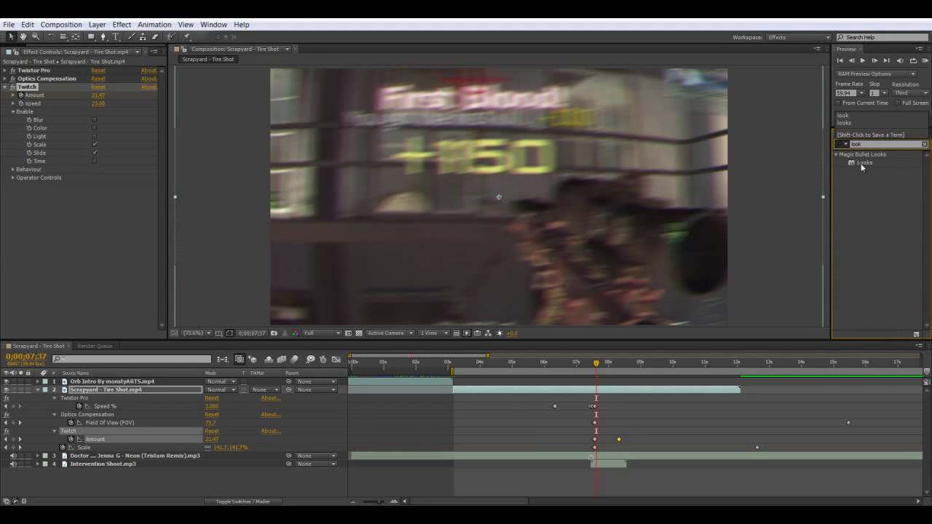
pyautogui.doubleClick(861, 163)
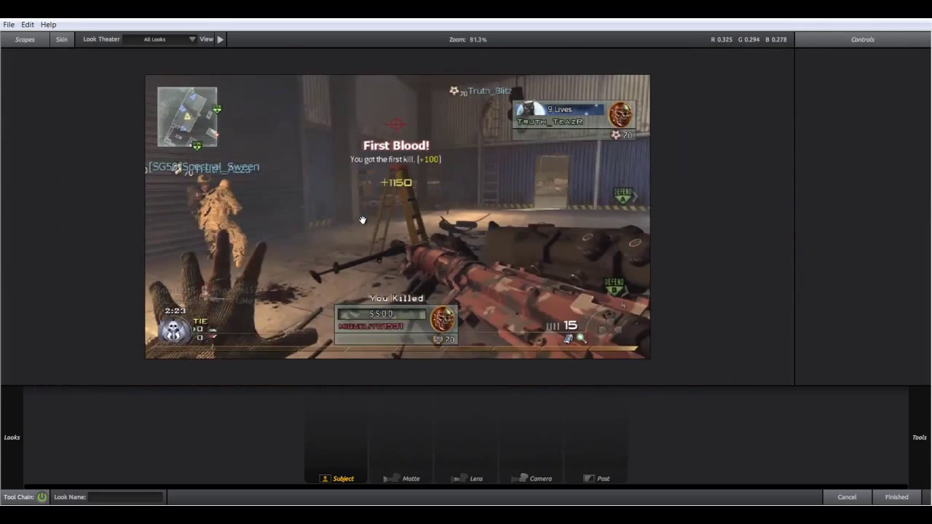
# - Browse the preset looks and try Hardcore, Overedit CC 1 by Quant and zejim 12 on the clip
pyautogui.moveTo(102, 176)
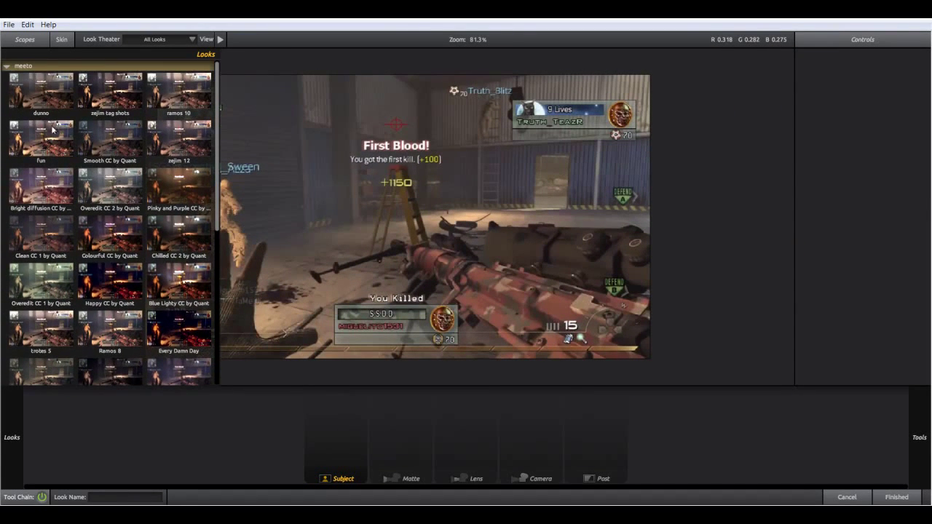
pyautogui.scroll(-4, 177, 95)
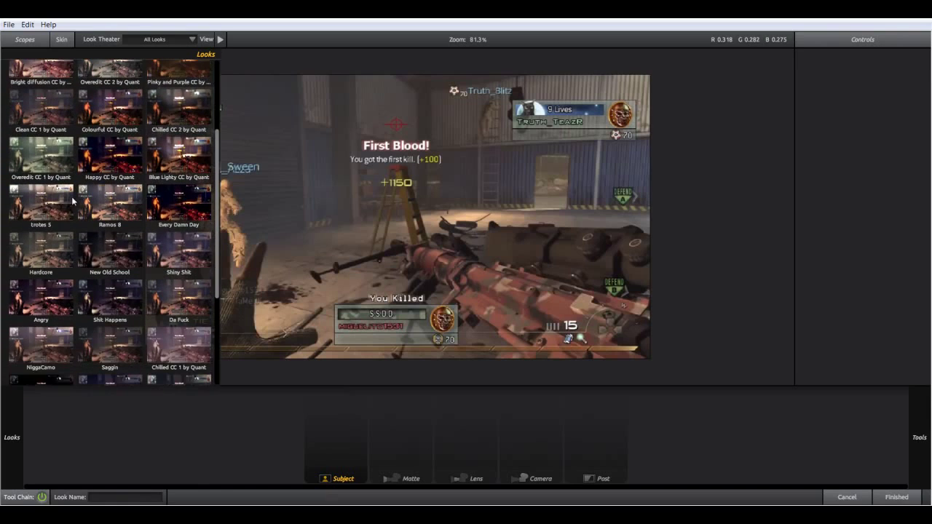
pyautogui.scroll(-3, 49, 204)
pyautogui.scroll(3, 157, 257)
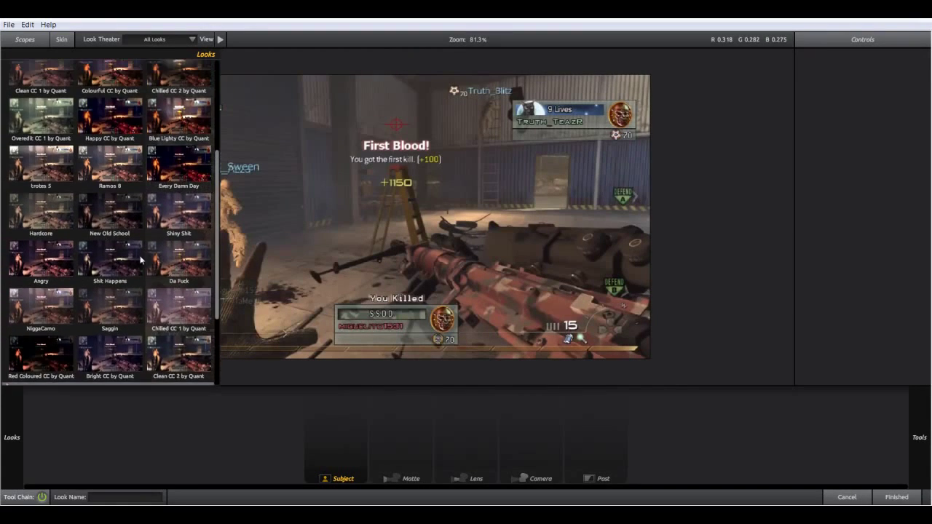
pyautogui.click(55, 251)
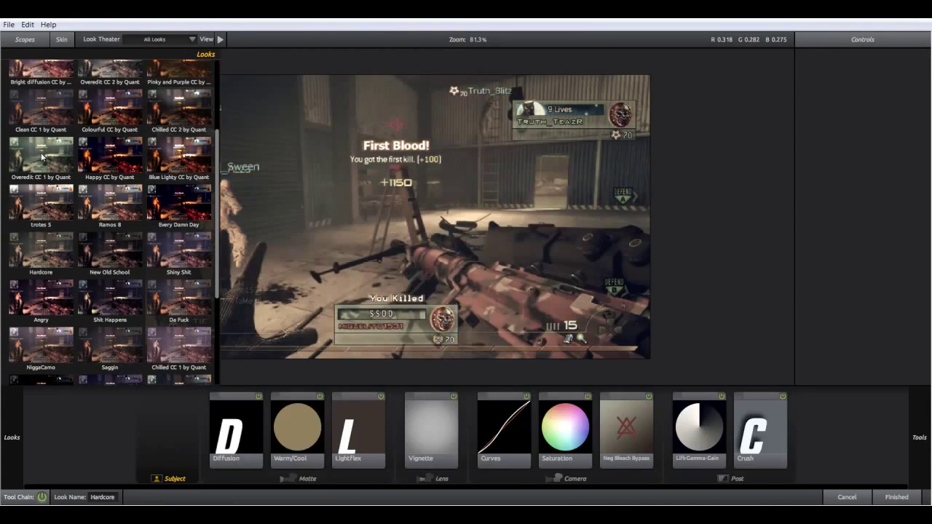
pyautogui.click(42, 158)
pyautogui.scroll(1, 54, 161)
pyautogui.scroll(2, 54, 162)
pyautogui.click(173, 131)
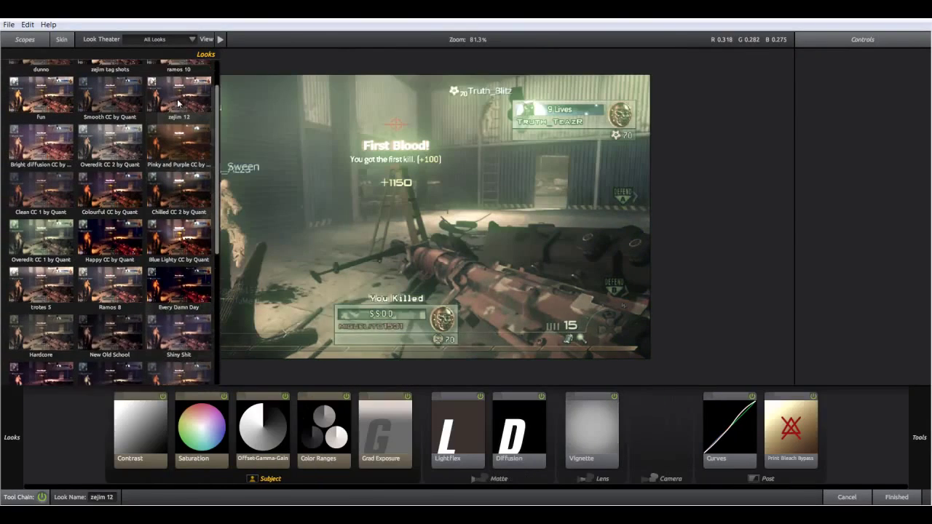
# - Apply the ramos 10 look to the clip and duplicate the Looks effect
pyautogui.scroll(1, 173, 131)
pyautogui.click(175, 99)
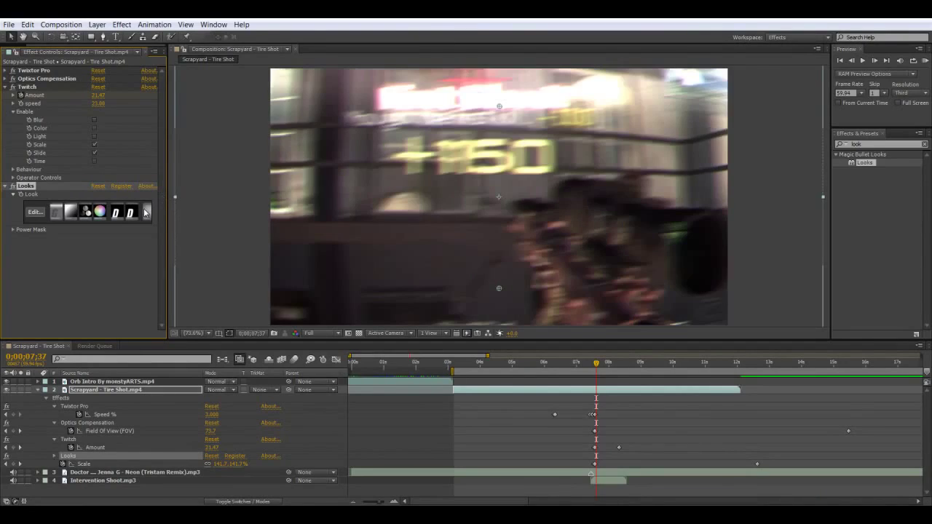
pyautogui.hotkey('ctrl', 'd')
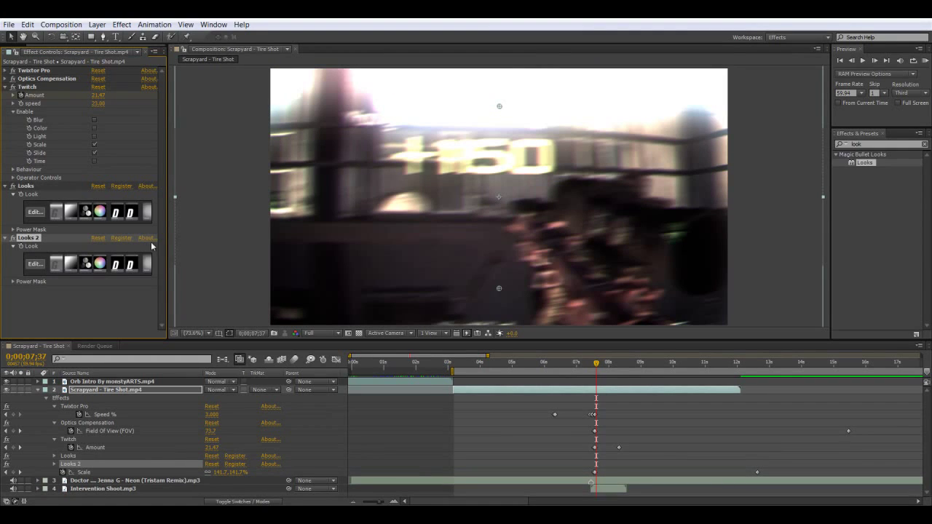
# - Remove both Diffusion tools from the look of the duplicated Looks 2 effect
pyautogui.click(33, 265)
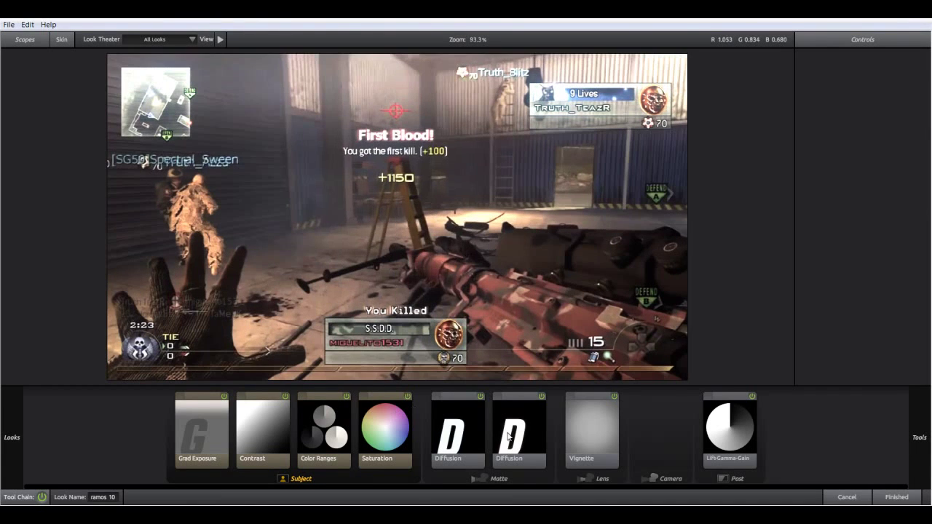
pyautogui.click(456, 435)
pyautogui.press('Delete')
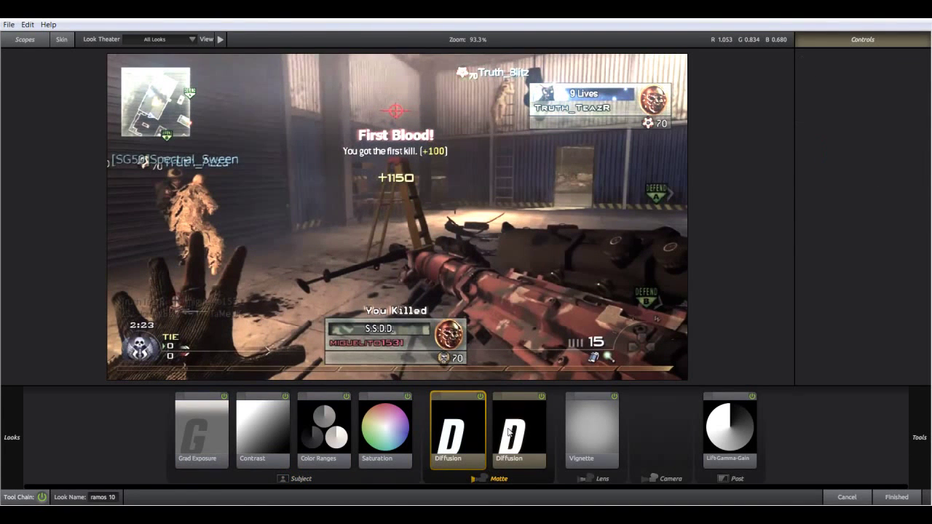
pyautogui.click(498, 431)
pyautogui.press('Delete')
pyautogui.click(902, 495)
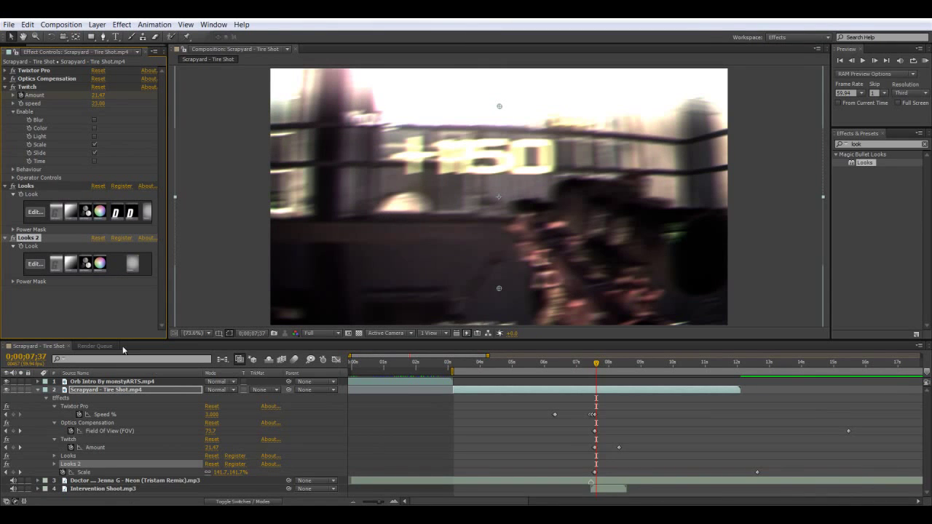
# - Collapse the settings of both Looks effects and deselect them
pyautogui.click(6, 239)
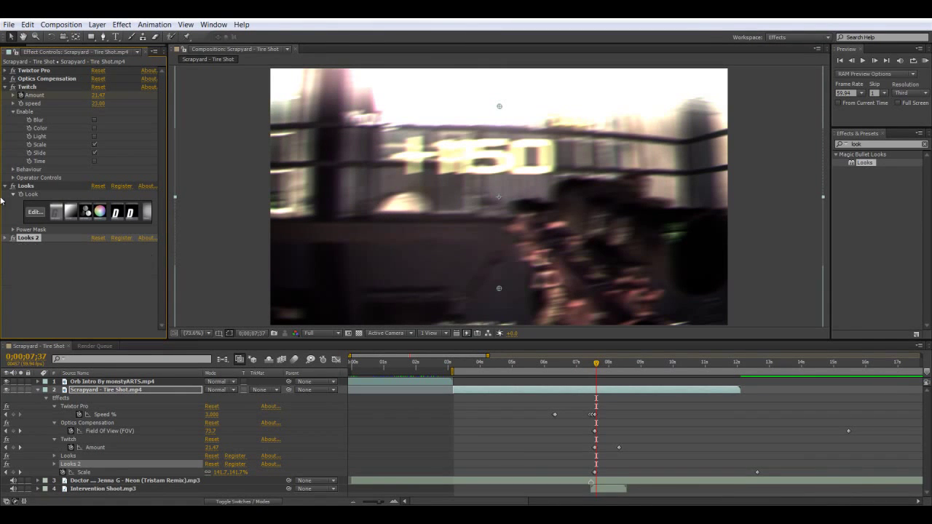
pyautogui.click(6, 188)
pyautogui.click(109, 238)
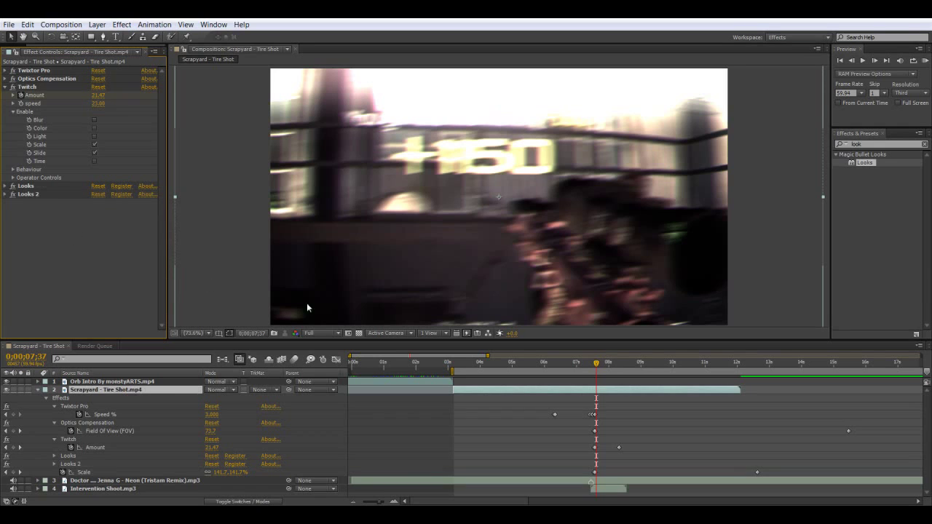
# - Add the Color Correction Exposure effect to the Scrapyard - Tire Shot layer, below the two Looks effects
pyautogui.click(839, 146)
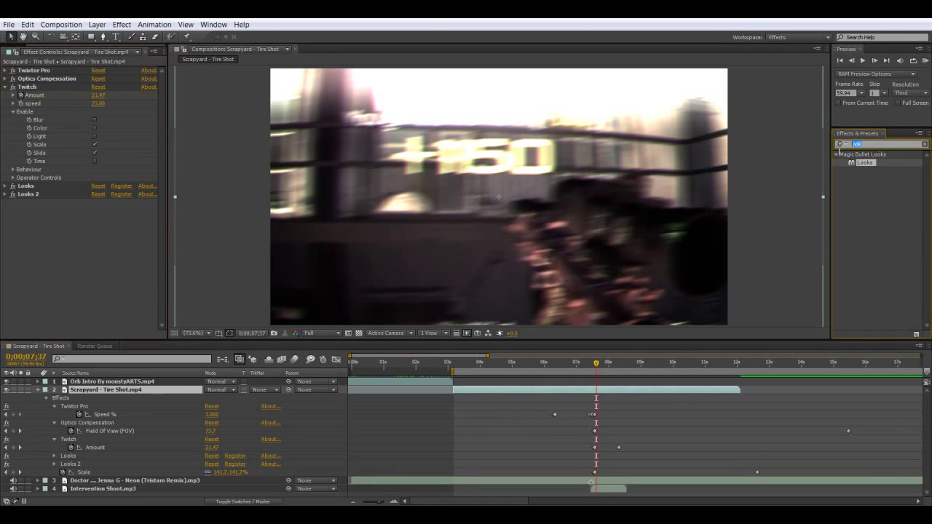
pyautogui.write('expo')
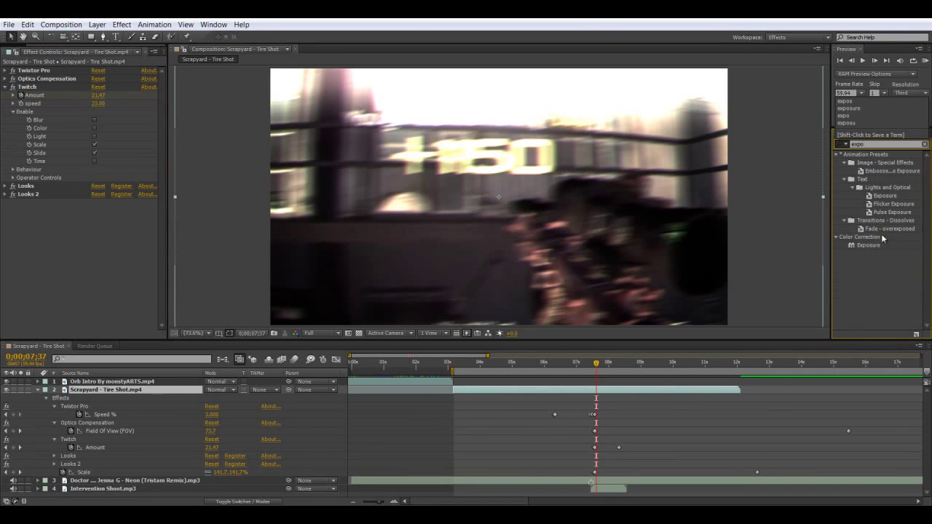
pyautogui.moveTo(876, 247); pyautogui.dragTo(678, 391)
pyautogui.moveTo(149, 218); pyautogui.dragTo(539, 172)
pyautogui.hotkey('ctrl', 'z')
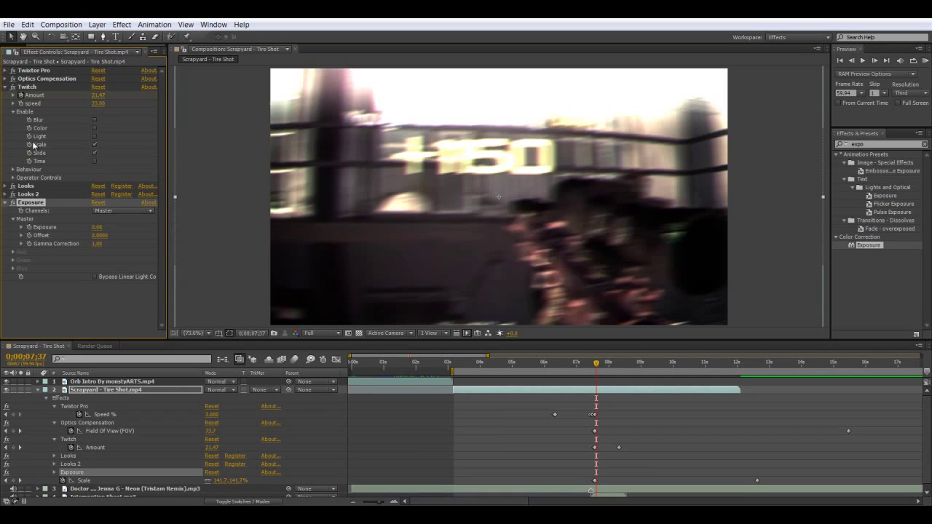
pyautogui.click(29, 194)
pyautogui.click(4, 206)
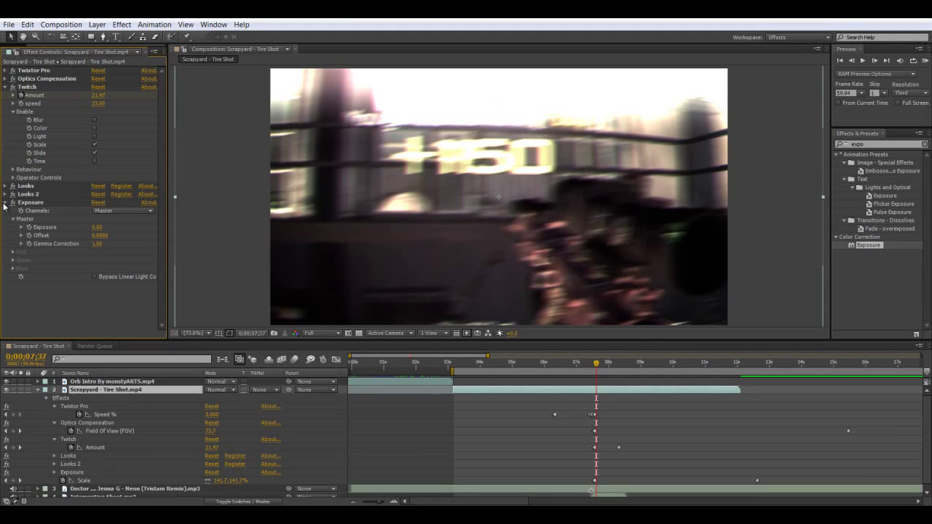
# - Start keyframing the Exposure value with a keyframe of 0 at 0;00;07;32, just before the kill shot
pyautogui.moveTo(601, 365); pyautogui.dragTo(595, 365)
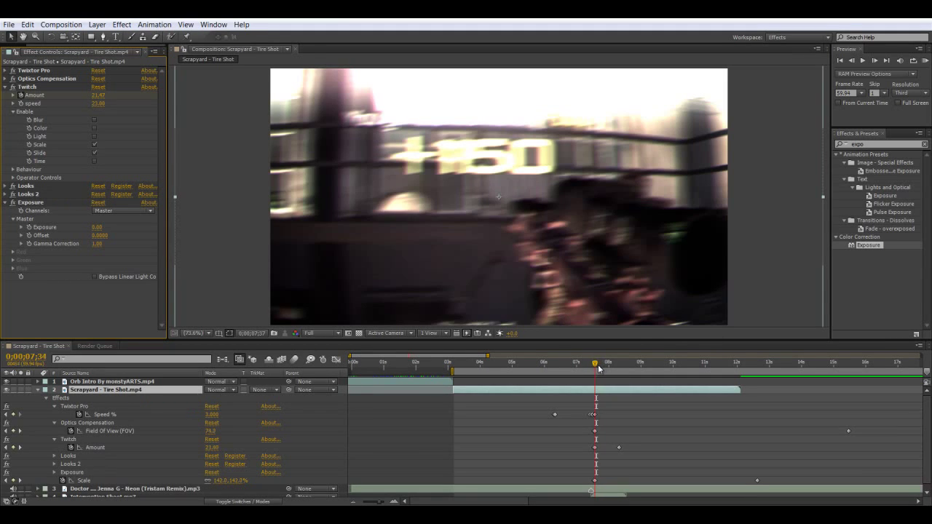
pyautogui.press('pageup')
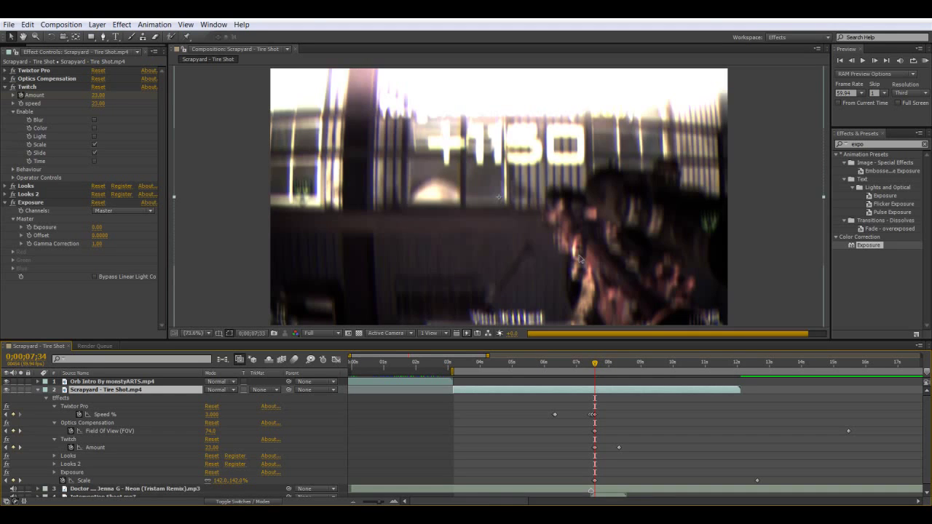
pyautogui.press('pageup')
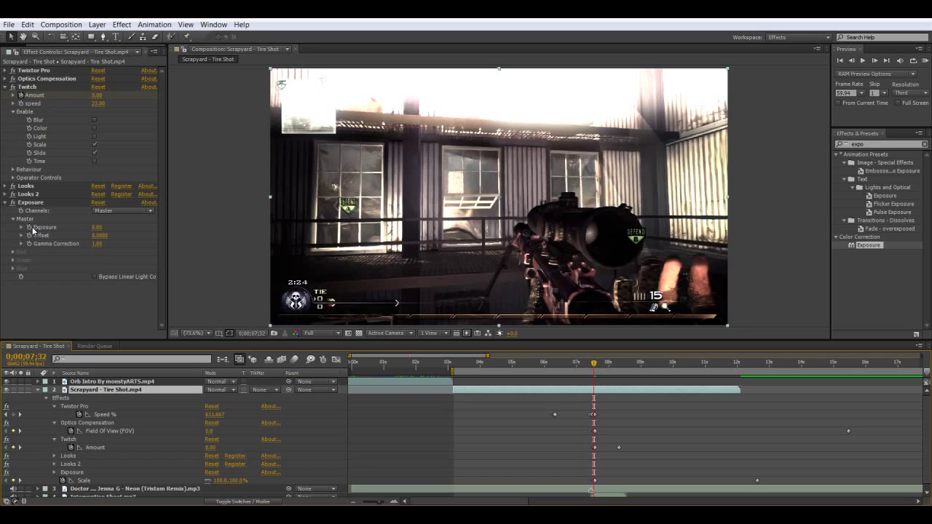
pyautogui.click(31, 203)
# - Add an Exposure keyframe of about 5.6 two frames further on, at 0;00;07;34
pyautogui.press('pagedown')
pyautogui.press('pagedown')
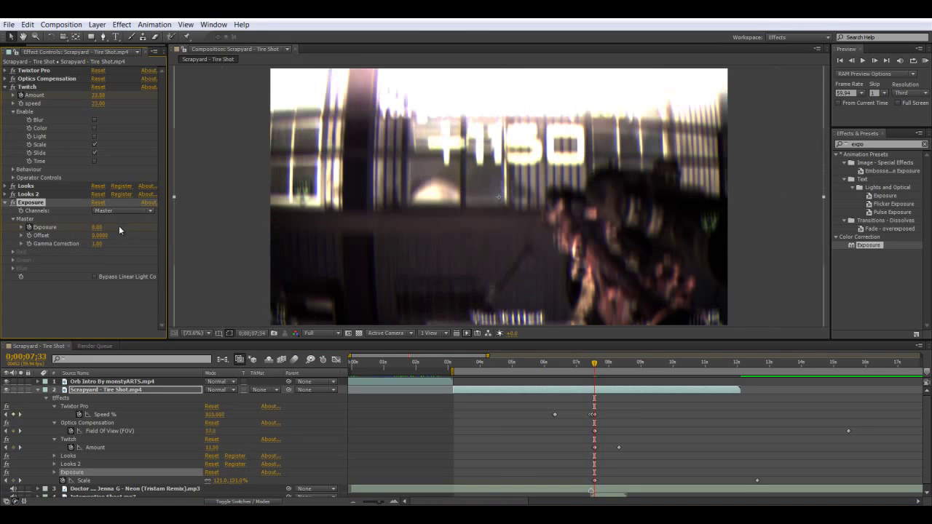
pyautogui.moveTo(99, 228); pyautogui.dragTo(344, 202)
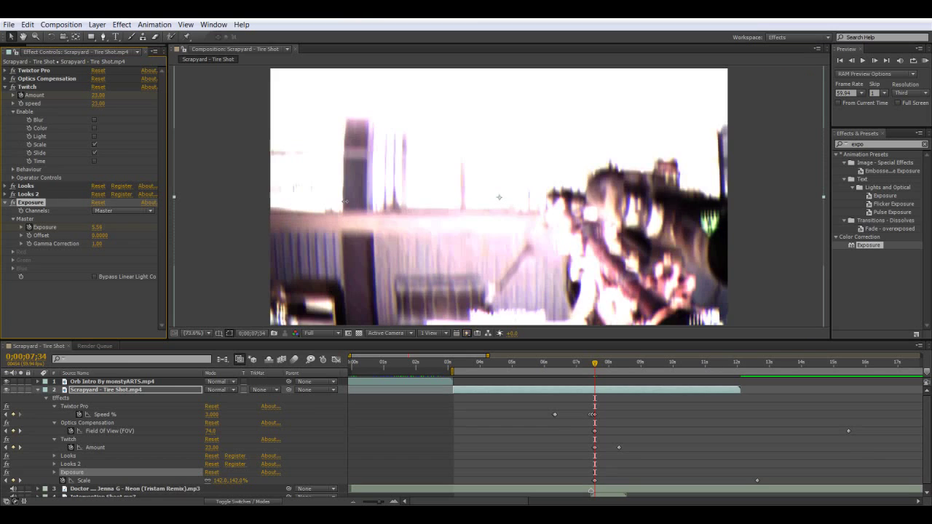
# - Add a closing Exposure keyframe of 1.00 at 0;00;12;44 and play a RAM preview of the flash
pyautogui.click(734, 365)
pyautogui.moveTo(744, 372); pyautogui.dragTo(793, 378)
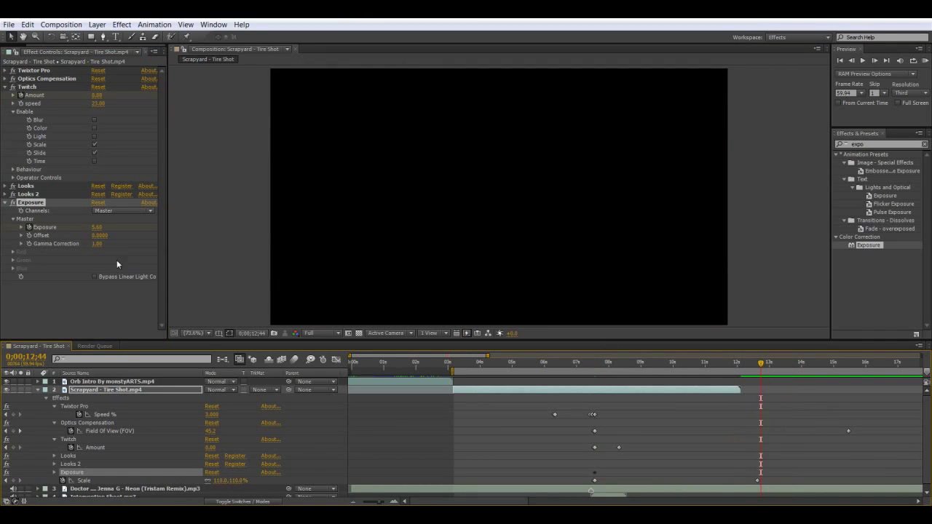
pyautogui.click(98, 230)
pyautogui.press('Return')
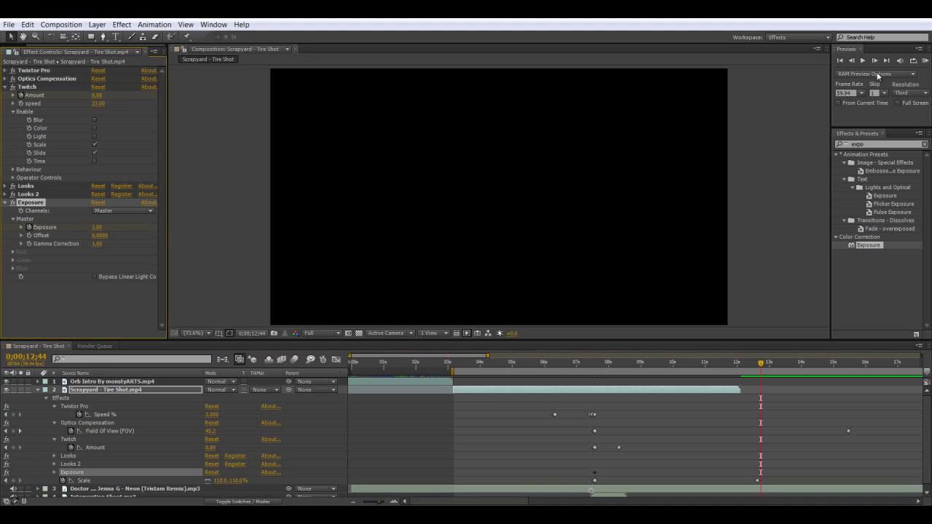
pyautogui.click(925, 61)
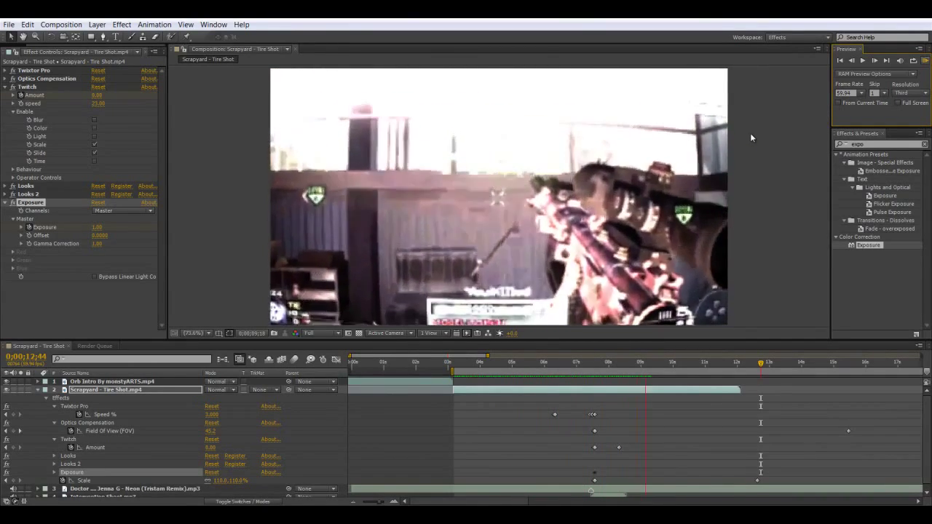
pyautogui.press('space')
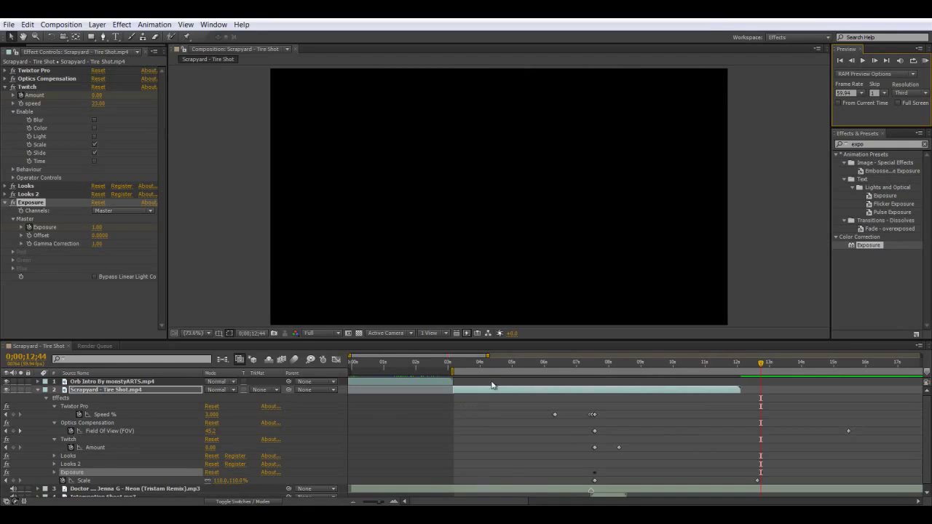
# - Place the playhead at 0;00;07;15 and lower the composition's preview resolution to Third
pyautogui.click(591, 366)
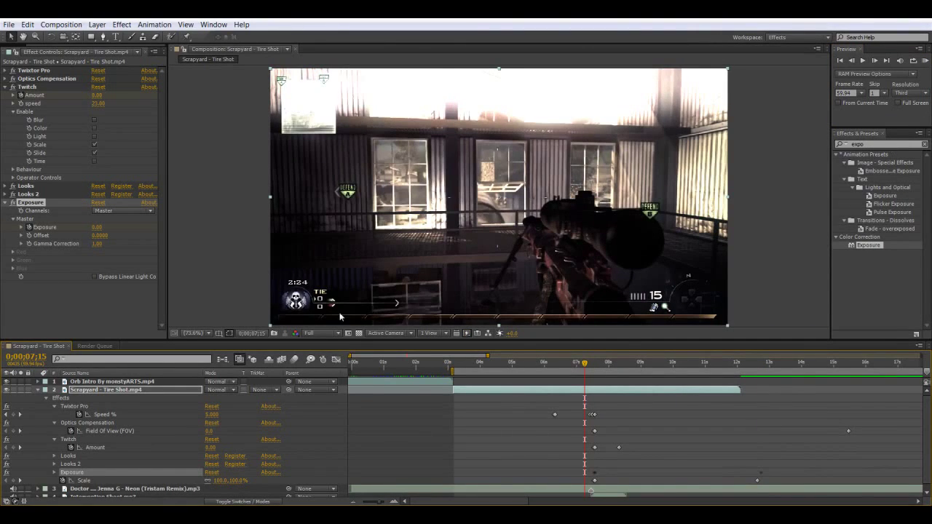
pyautogui.click(321, 336)
pyautogui.click(327, 383)
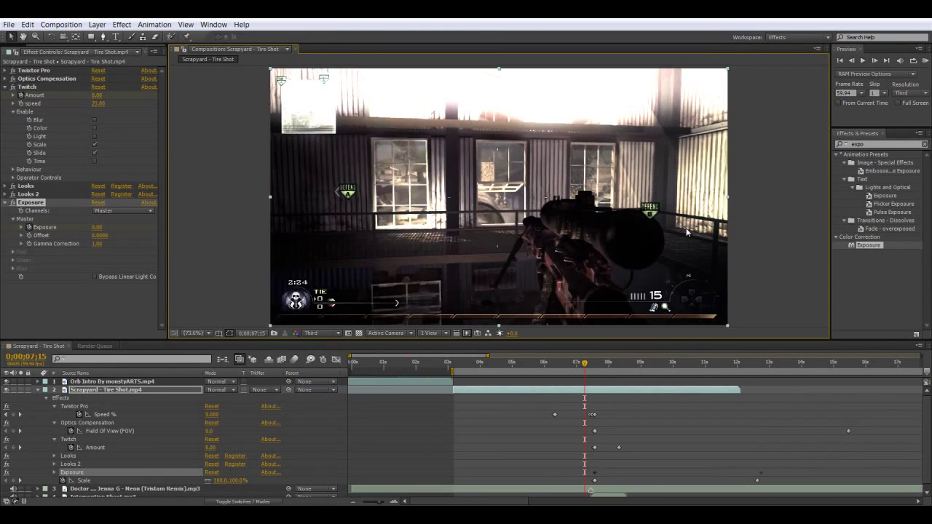
# - Search the effects library for radial effects and clear the search again
pyautogui.click(885, 145)
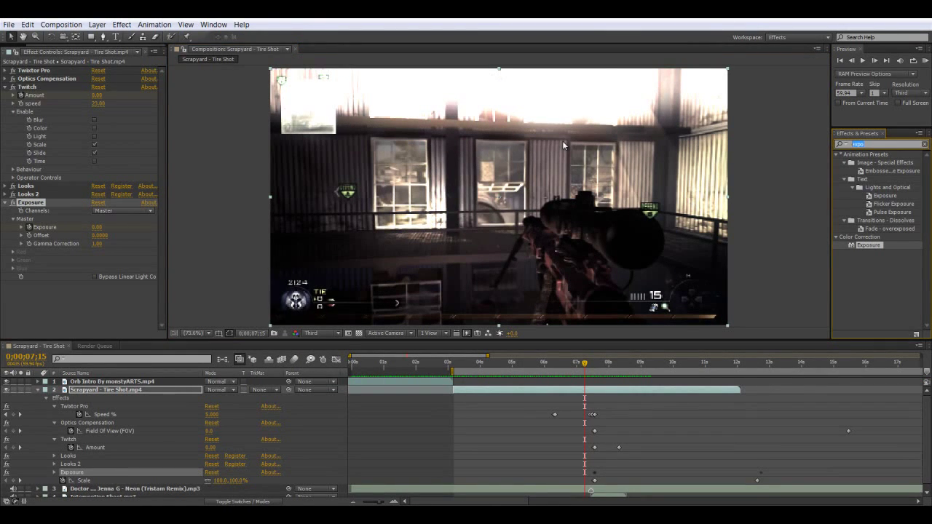
pyautogui.write('w')
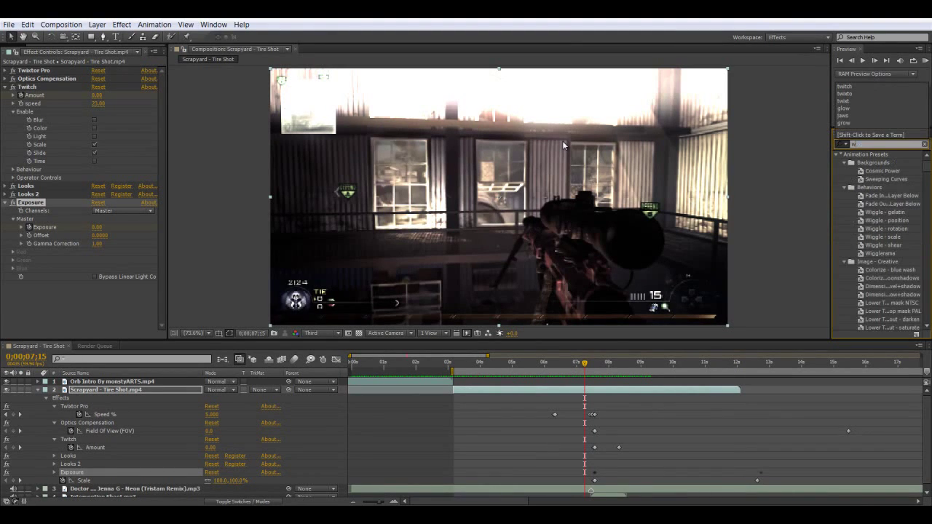
pyautogui.press('BackSpace')
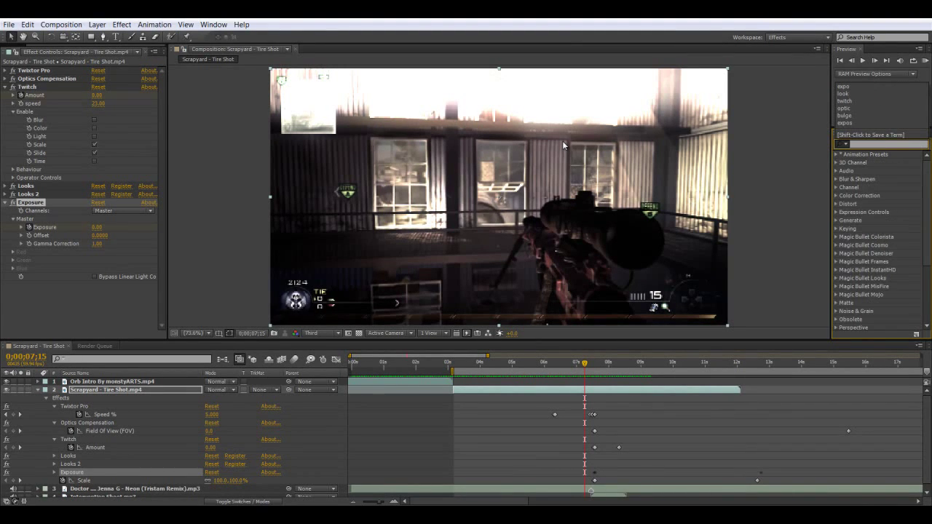
pyautogui.write('rs')
pyautogui.press('BackSpace')
pyautogui.press('BackSpace')
pyautogui.write('radi')
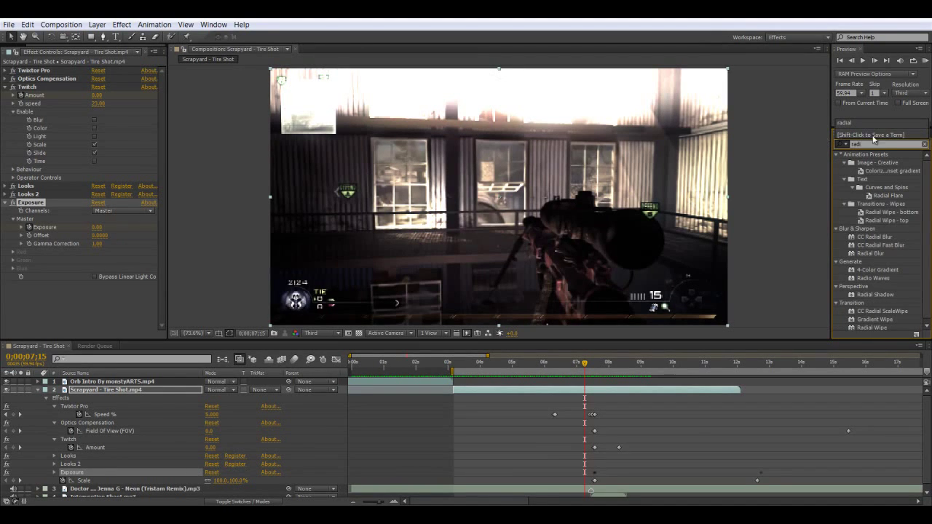
pyautogui.press('BackSpace')
pyautogui.press('BackSpace')
pyautogui.press('BackSpace')
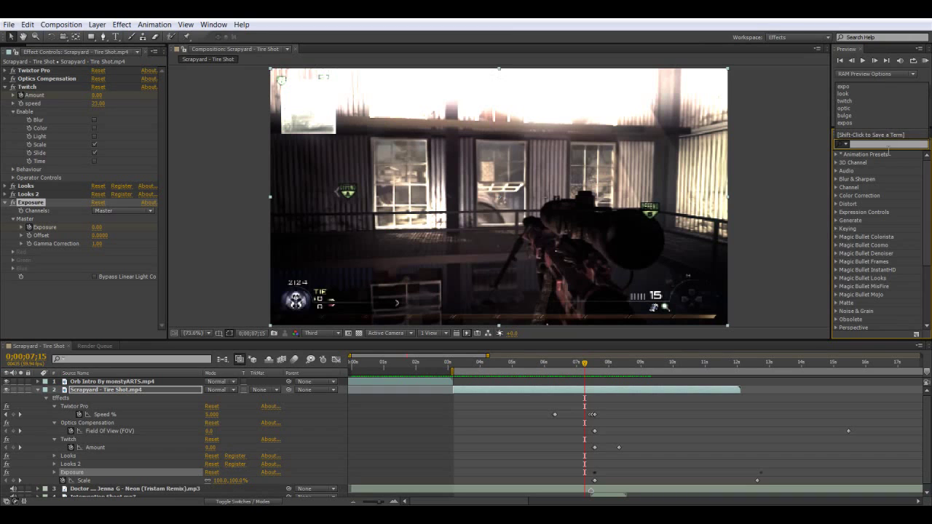
# - Scrub the playhead through the Exposure flash at the kill shot and back to 0;00;06;25
pyautogui.moveTo(588, 367); pyautogui.dragTo(598, 371)
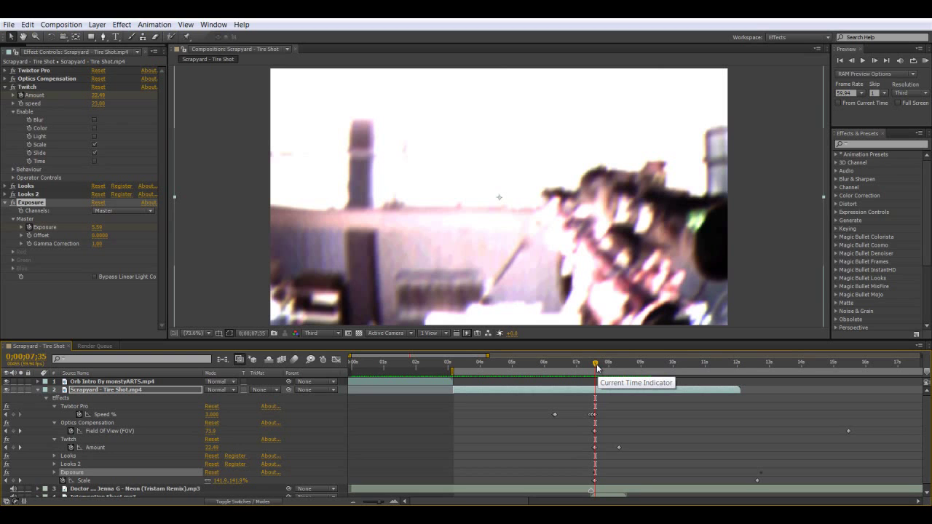
pyautogui.moveTo(598, 368); pyautogui.dragTo(558, 375)
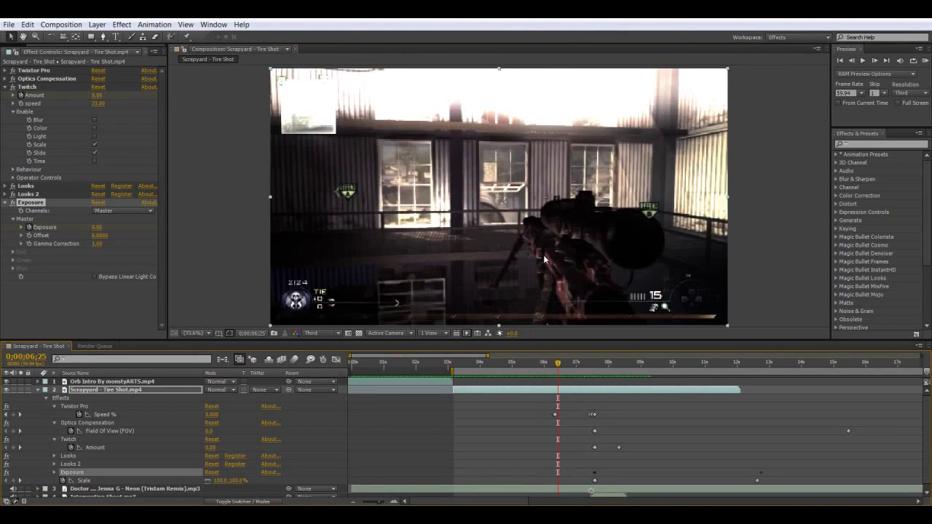